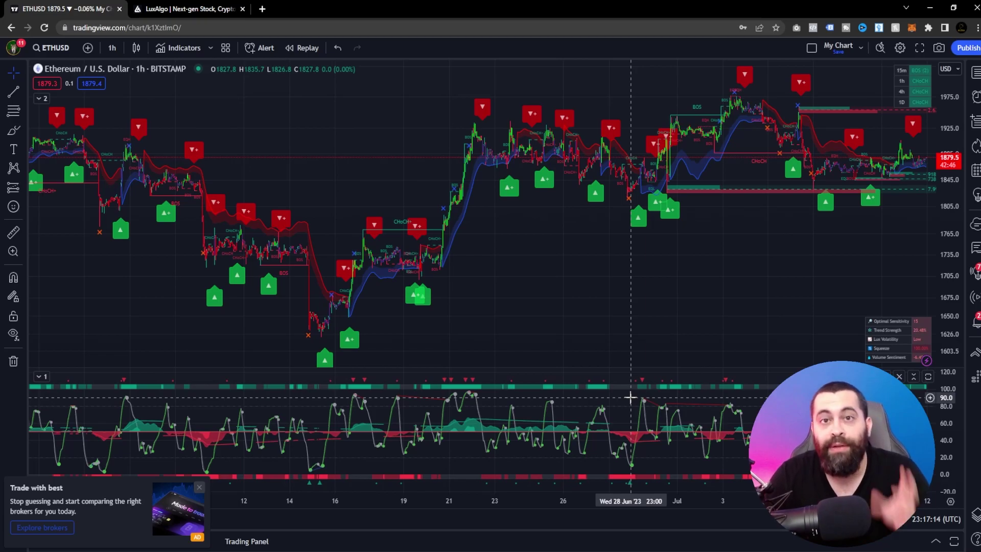
# Change the LuxAlgo Signals Sensitivity from 12 to 15 and apply it to the chart
pyautogui.moveTo(294, 424); pyautogui.dragTo(336, 377)
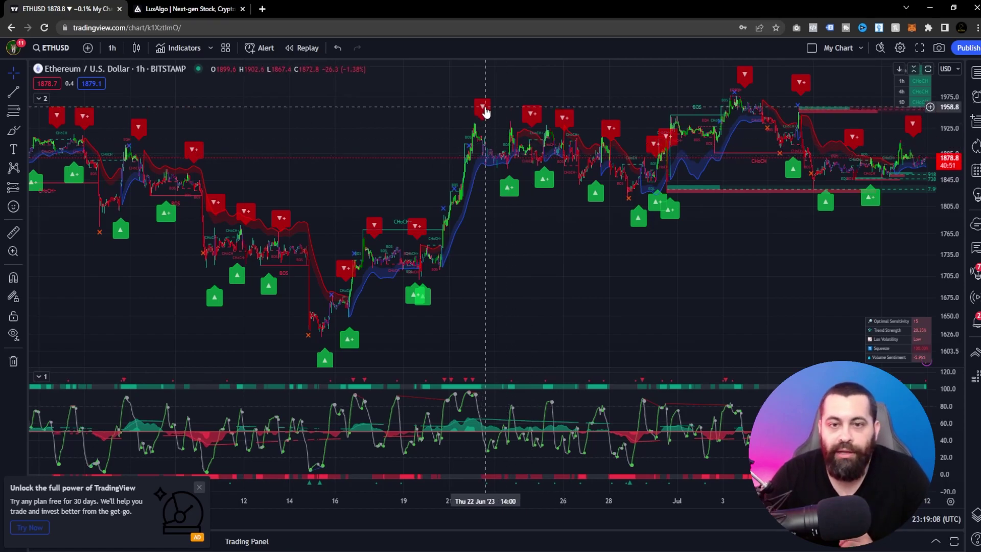
pyautogui.doubleClick(484, 111)
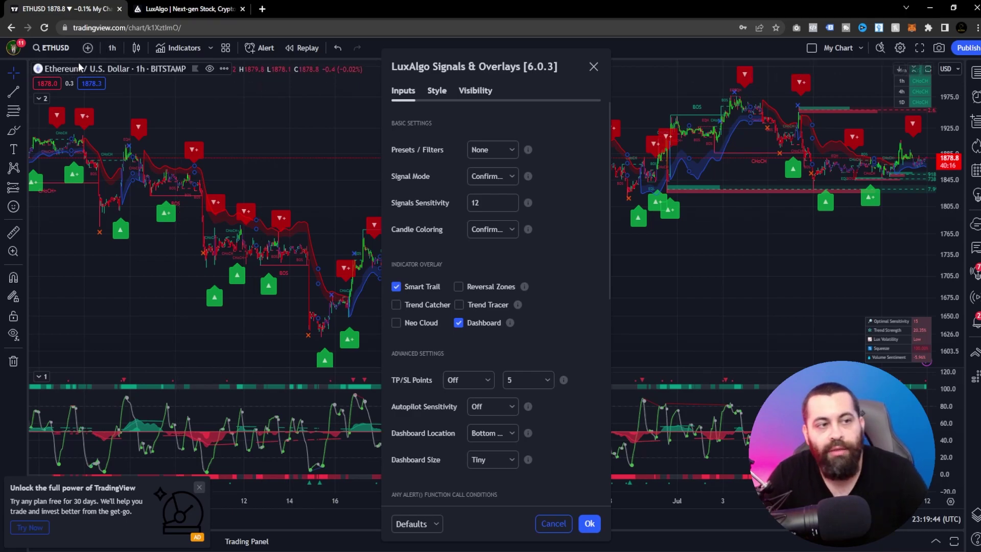
pyautogui.doubleClick(485, 202)
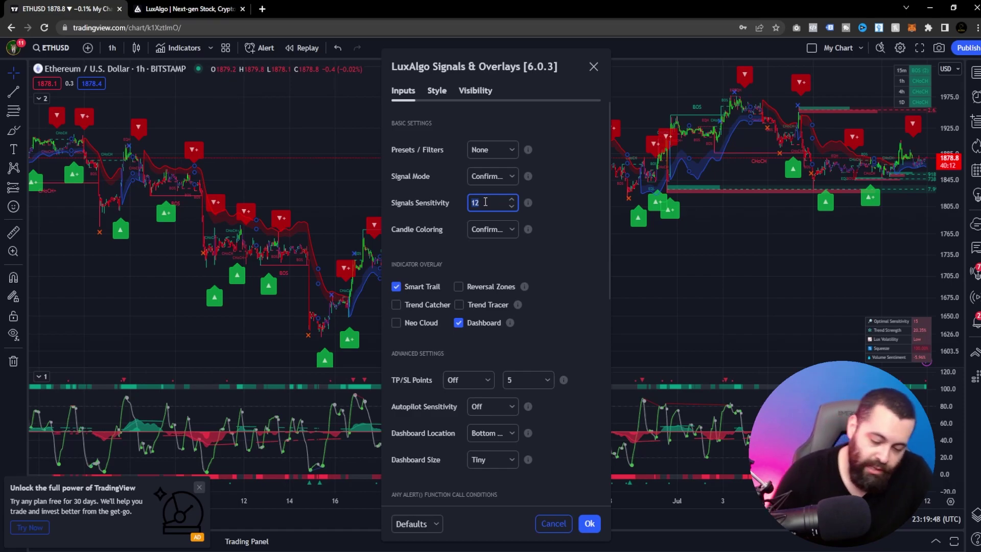
pyautogui.write('15')
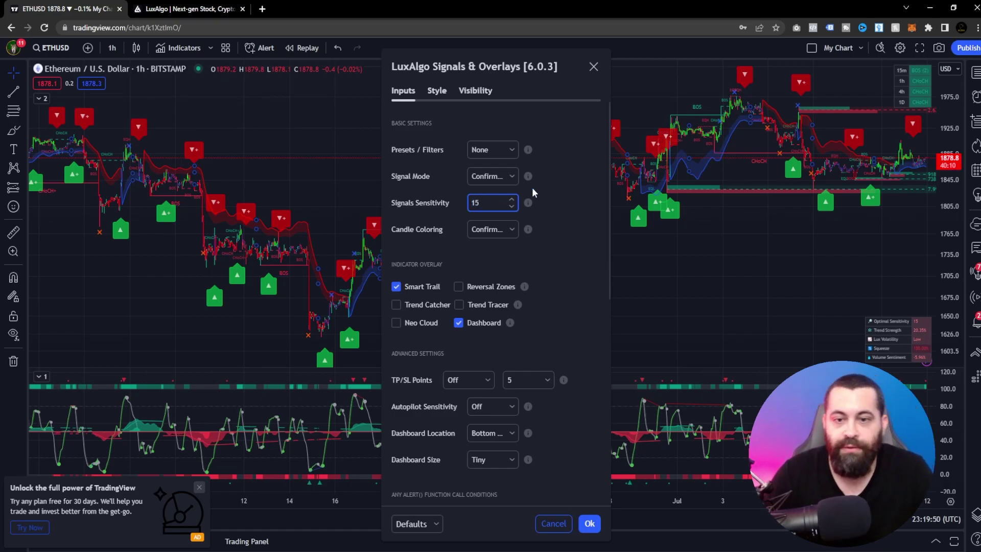
pyautogui.click(551, 183)
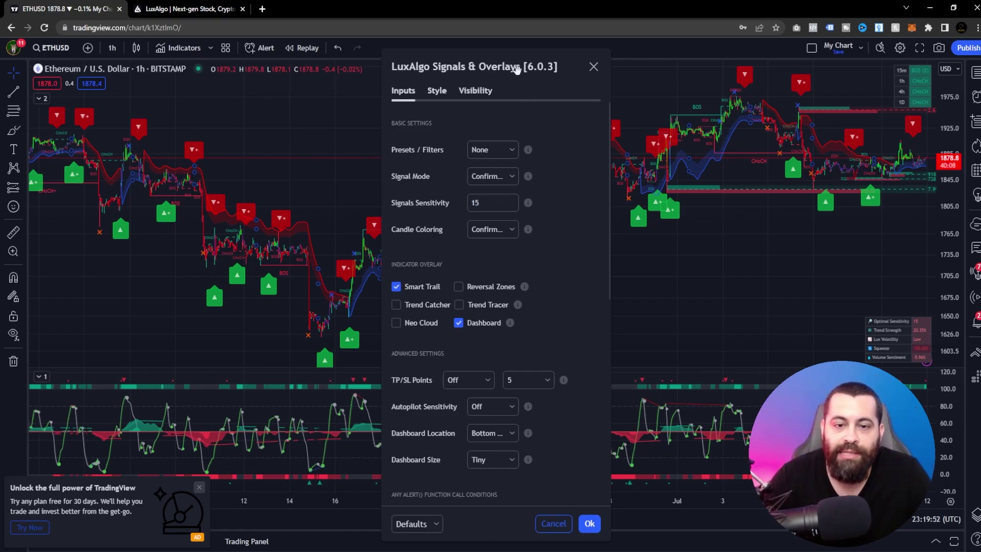
pyautogui.scroll(-3, 541, 197)
pyautogui.scroll(3, 563, 199)
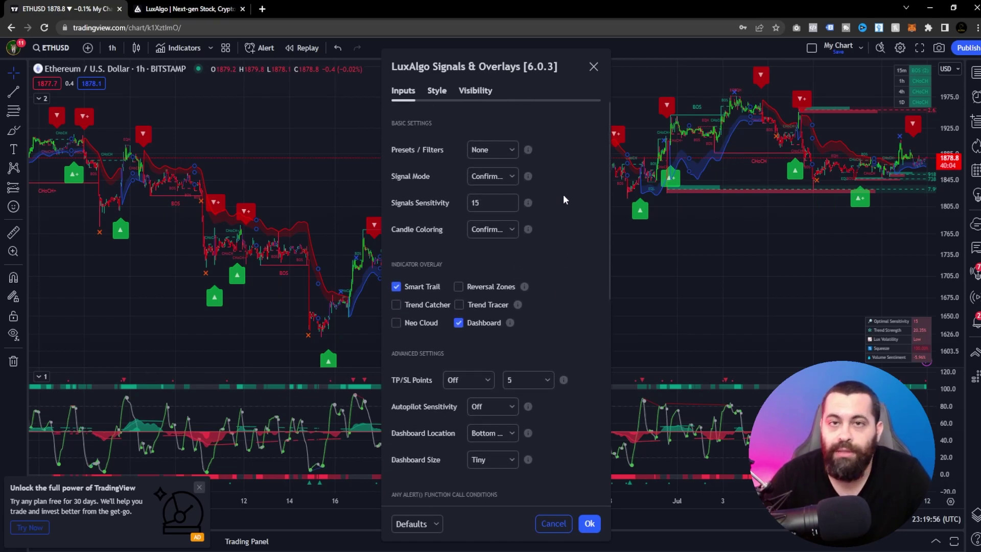
pyautogui.click(589, 523)
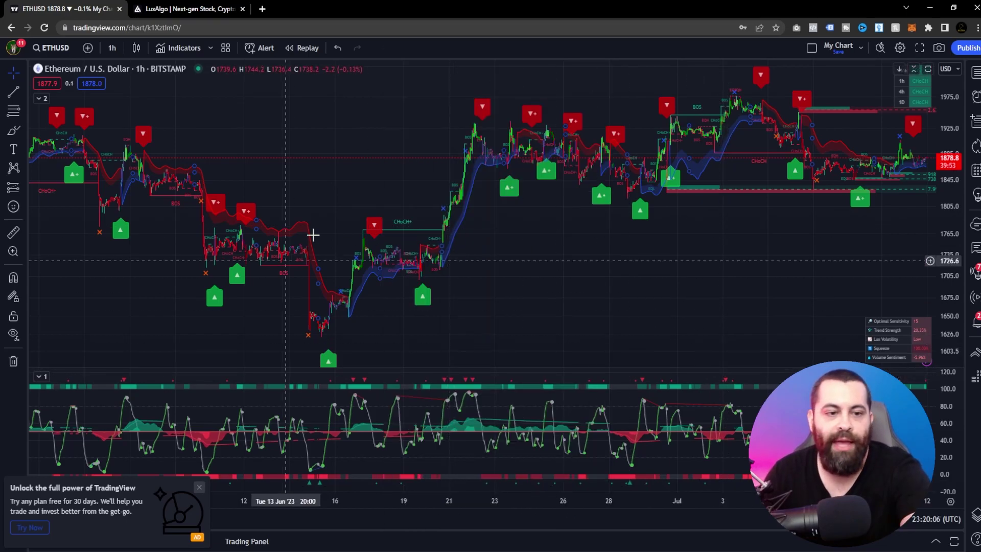
pyautogui.doubleClick(376, 225)
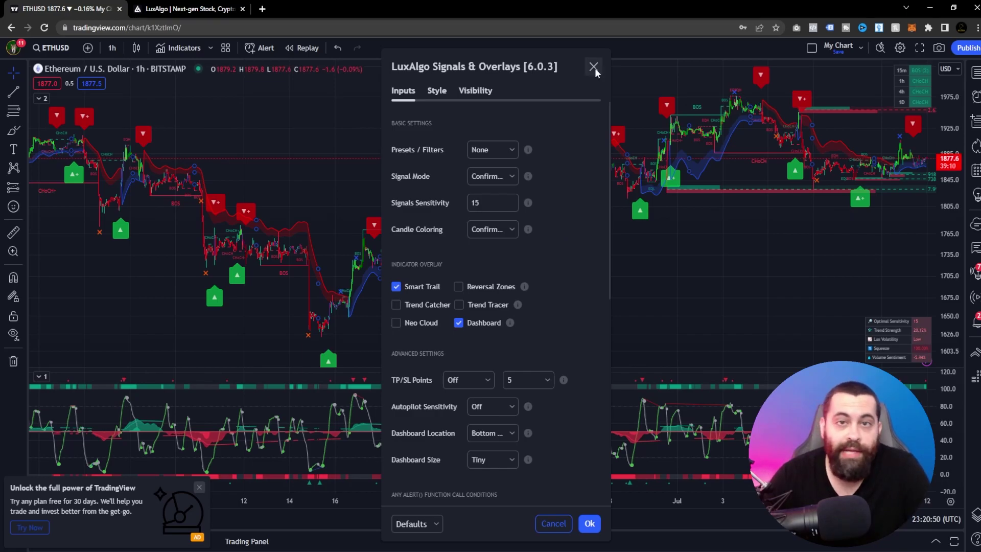
pyautogui.click(492, 178)
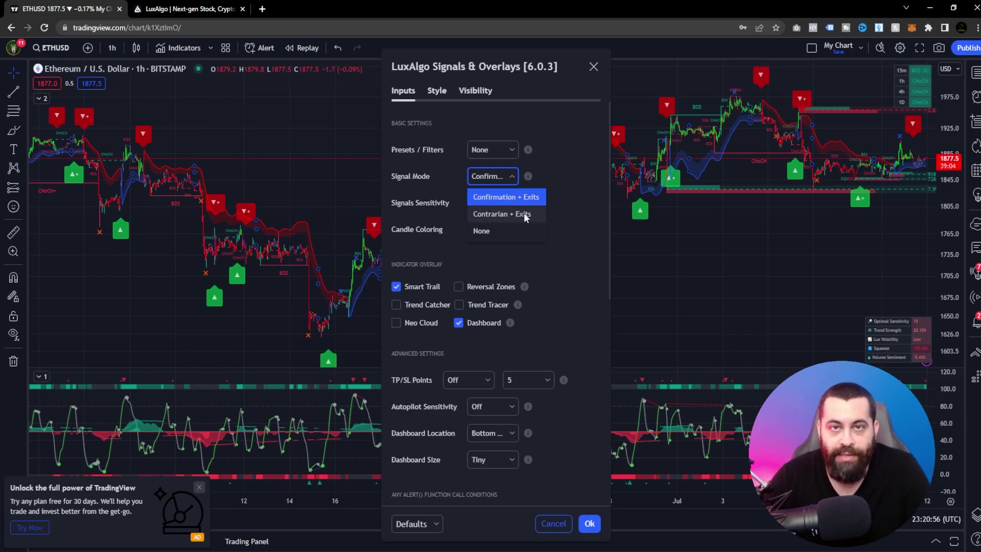
pyautogui.click(547, 207)
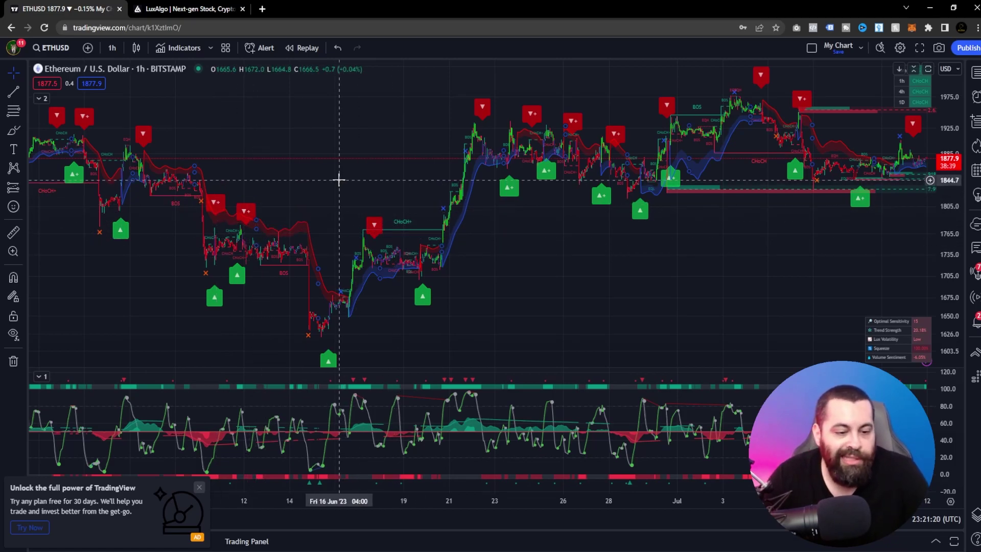
pyautogui.scroll(-2, 580, 164)
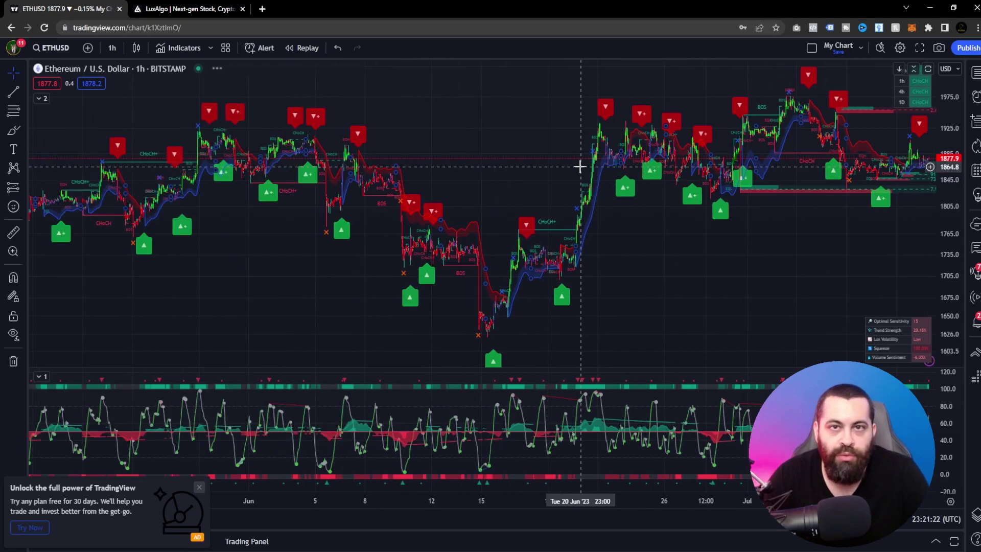
# Zoom the ETHUSD chart in and pan back to the late-June to early-July candles
pyautogui.scroll(1, 579, 166)
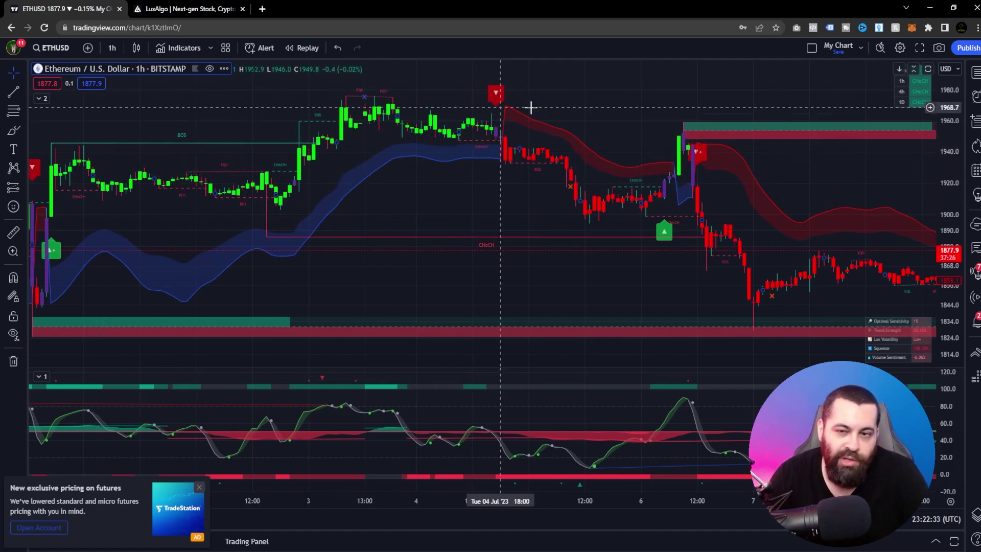
pyautogui.scroll(-5, 767, 259)
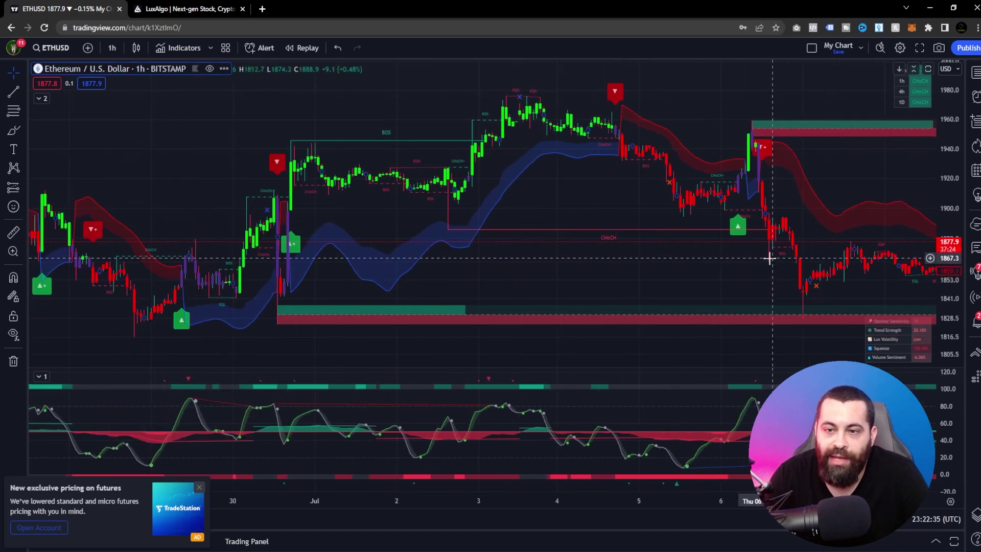
pyautogui.hscroll(-5, 533, 267)
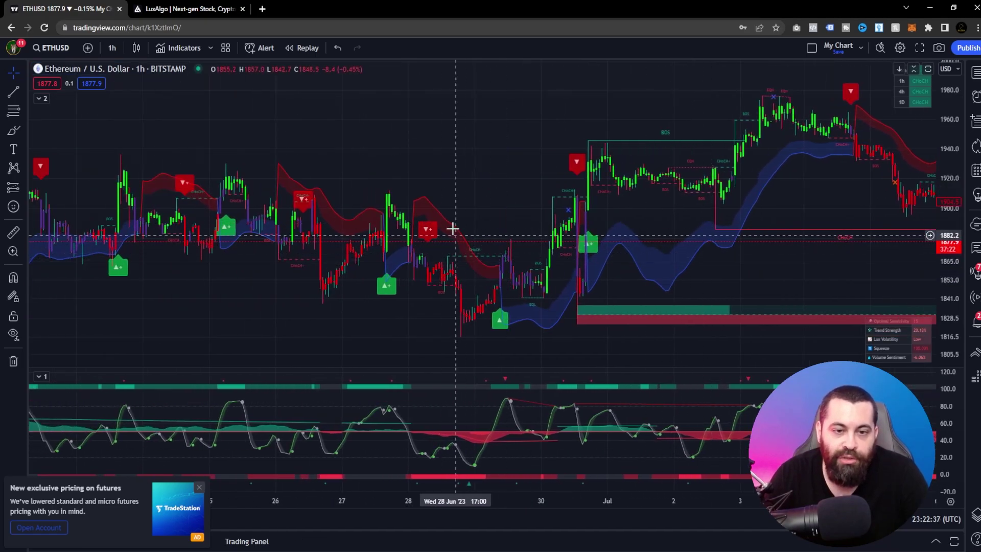
# Set the LuxAlgo Candle Coloring option to Confirmation Gradient and apply it
pyautogui.doubleClick(430, 228)
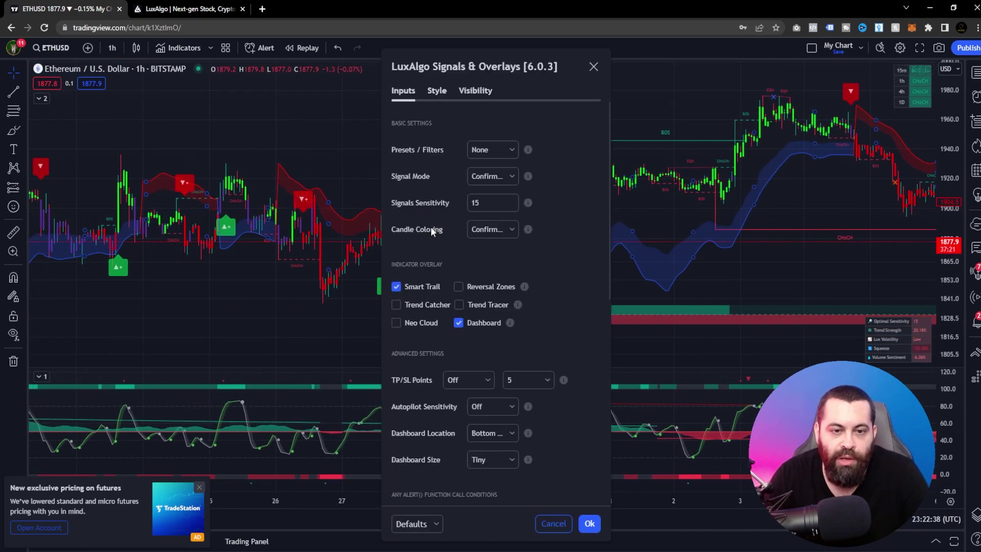
pyautogui.click(494, 230)
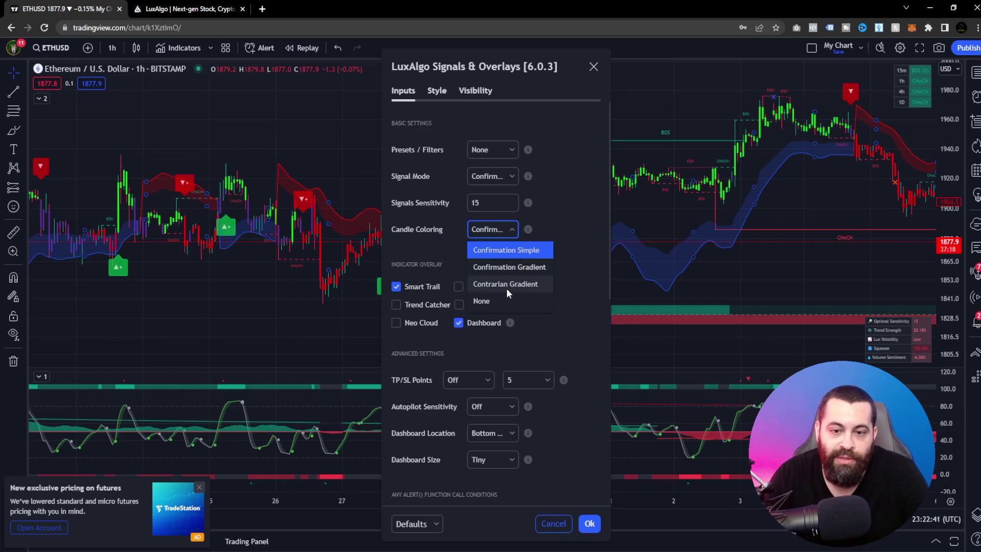
pyautogui.click(569, 221)
pyautogui.click(503, 230)
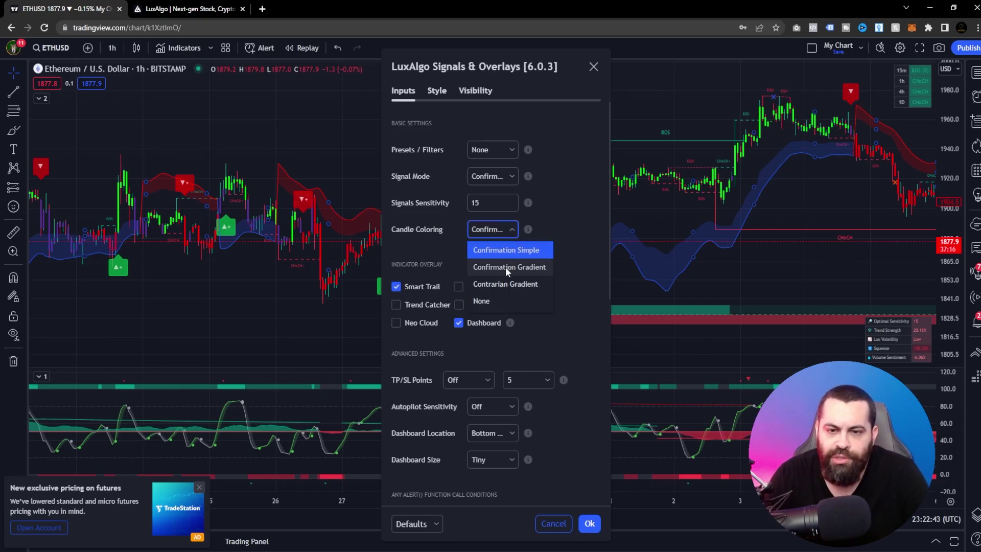
pyautogui.click(506, 268)
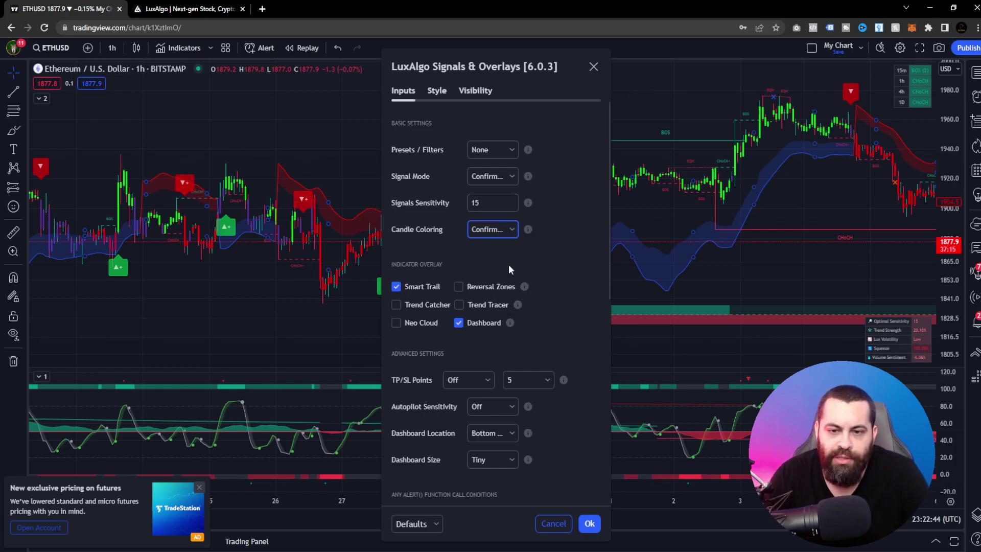
pyautogui.click(590, 523)
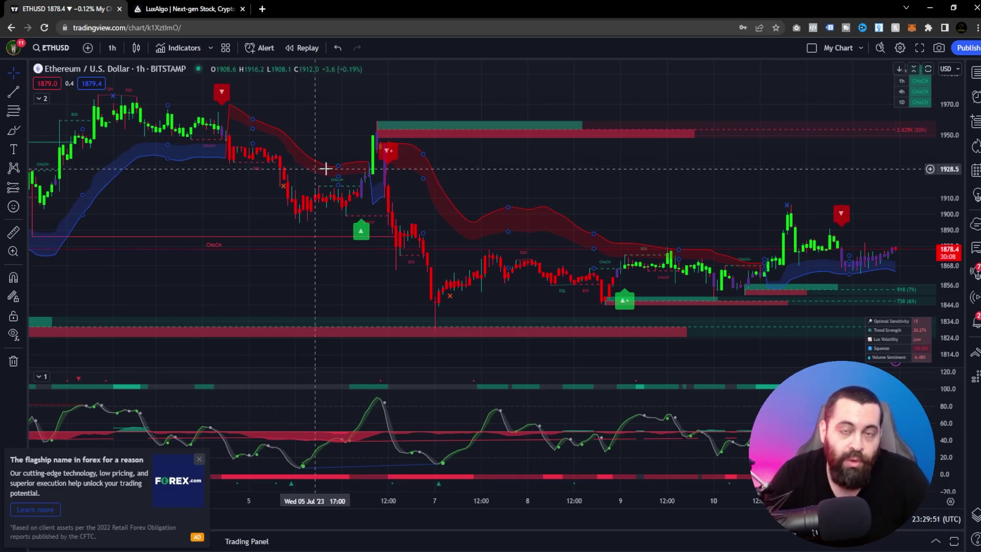
# Switch the LuxAlgo Signal Mode to Contrarian + Exits and apply it
pyautogui.doubleClick(361, 231)
pyautogui.click(487, 176)
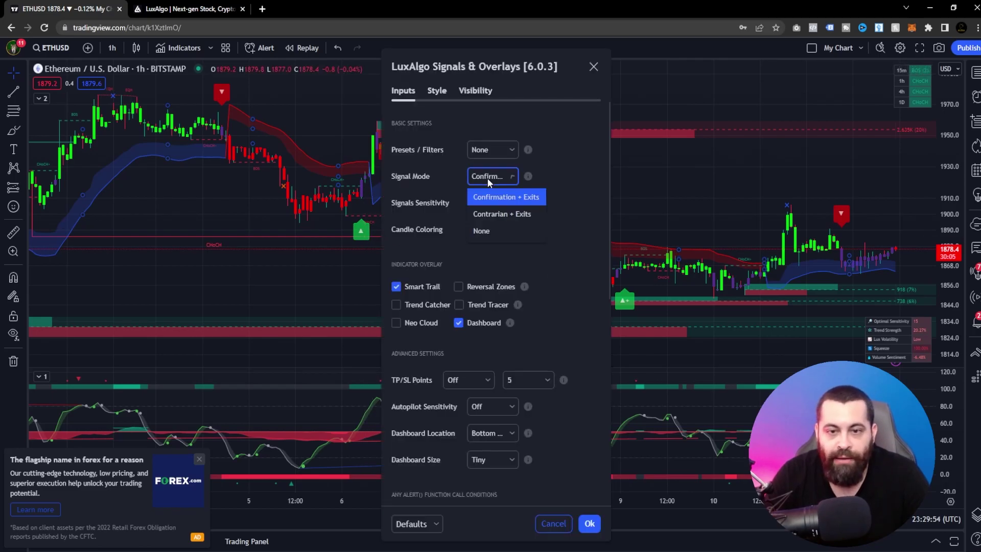
pyautogui.click(505, 213)
pyautogui.click(591, 526)
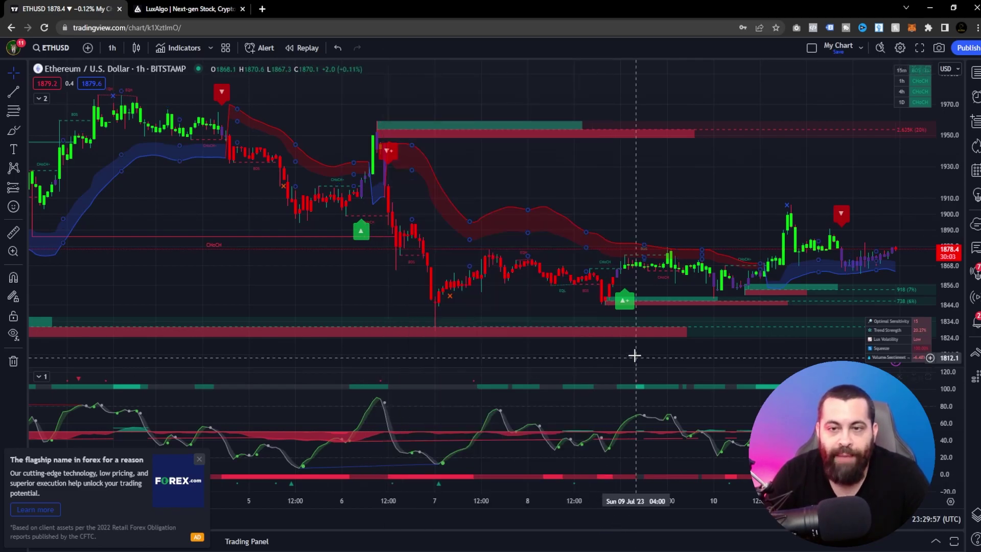
# Scroll and drag the chart to review the new signals around early July
pyautogui.scroll(-4, 635, 353)
pyautogui.hscroll(4, 635, 353)
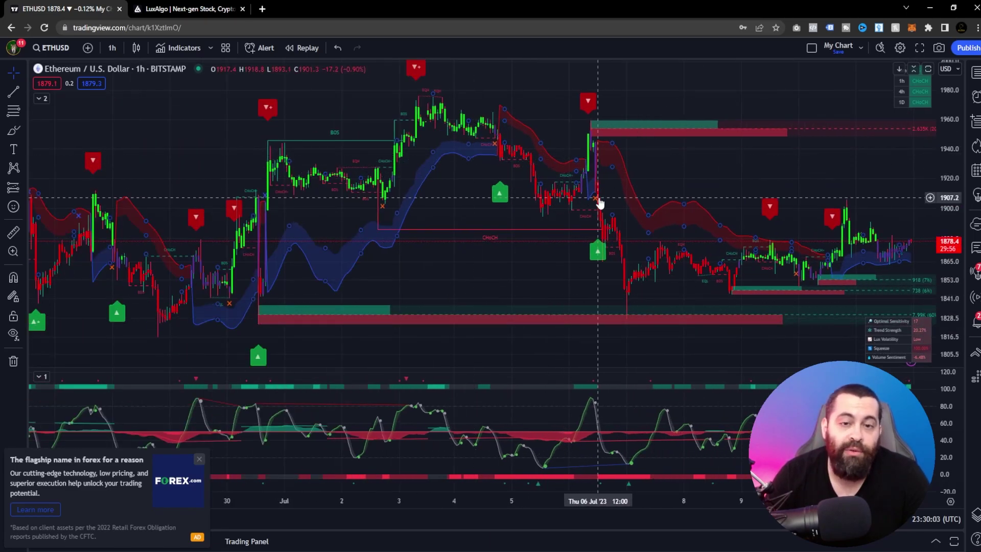
pyautogui.moveTo(573, 197); pyautogui.dragTo(511, 209)
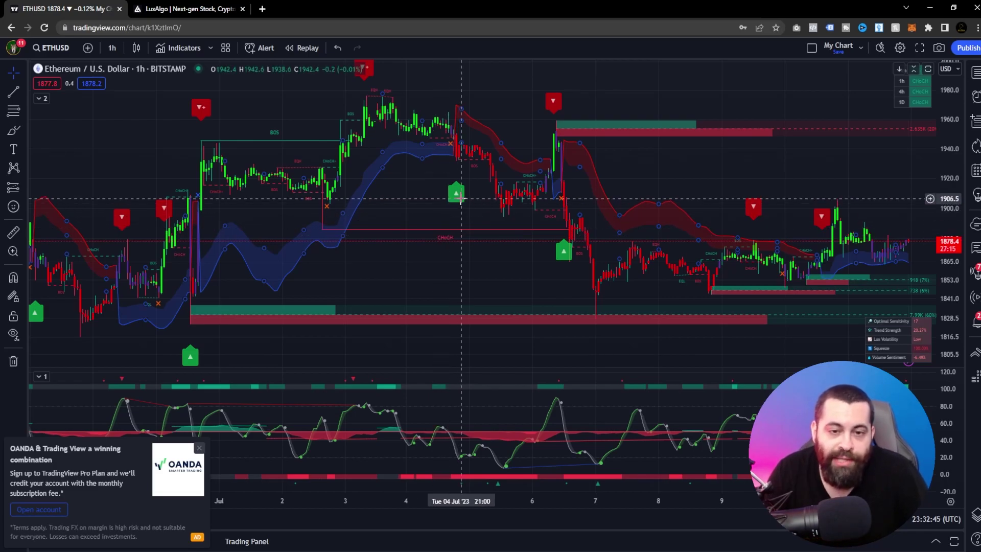
# Enable the Trend Catcher overlay in Signals & Overlays settings and apply it
pyautogui.doubleClick(454, 194)
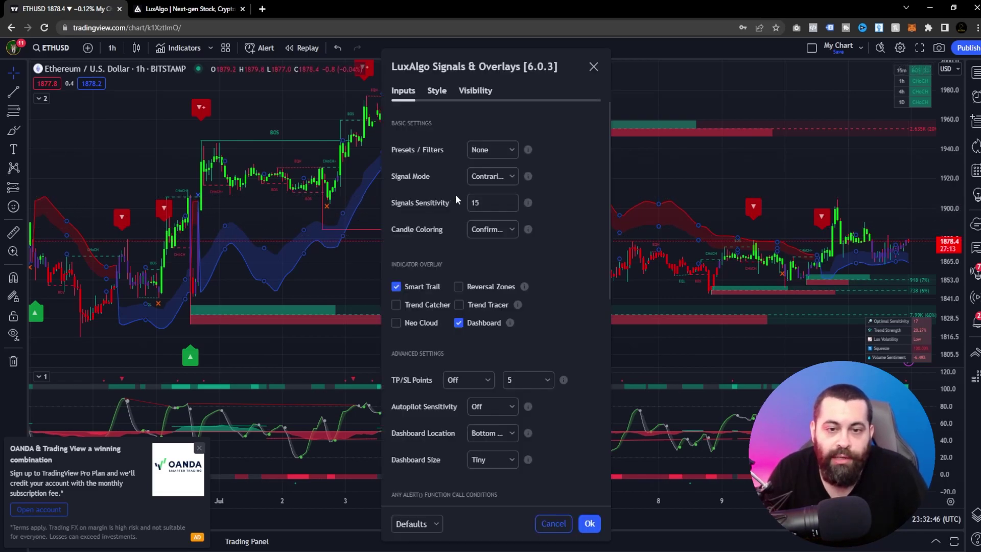
pyautogui.click(592, 68)
pyautogui.click(42, 99)
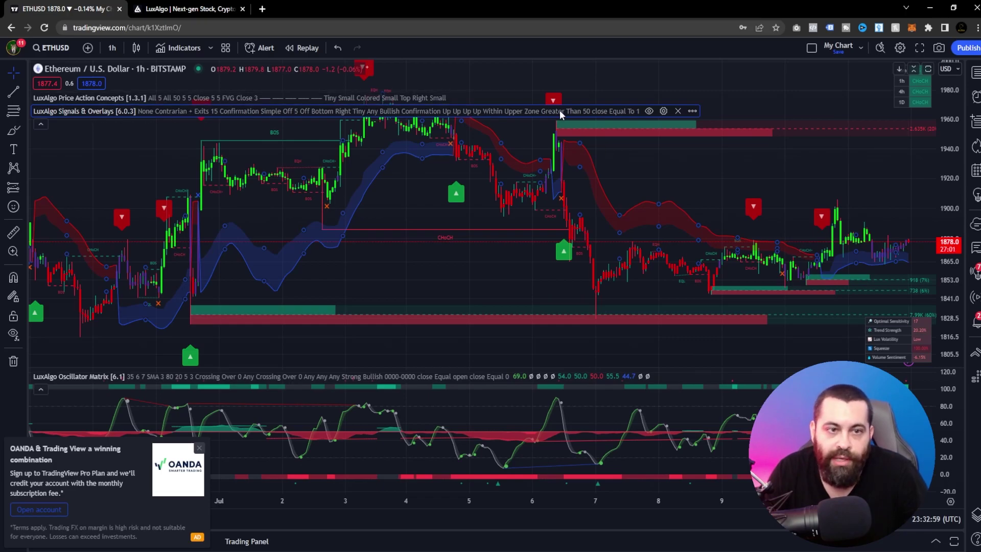
pyautogui.click(662, 111)
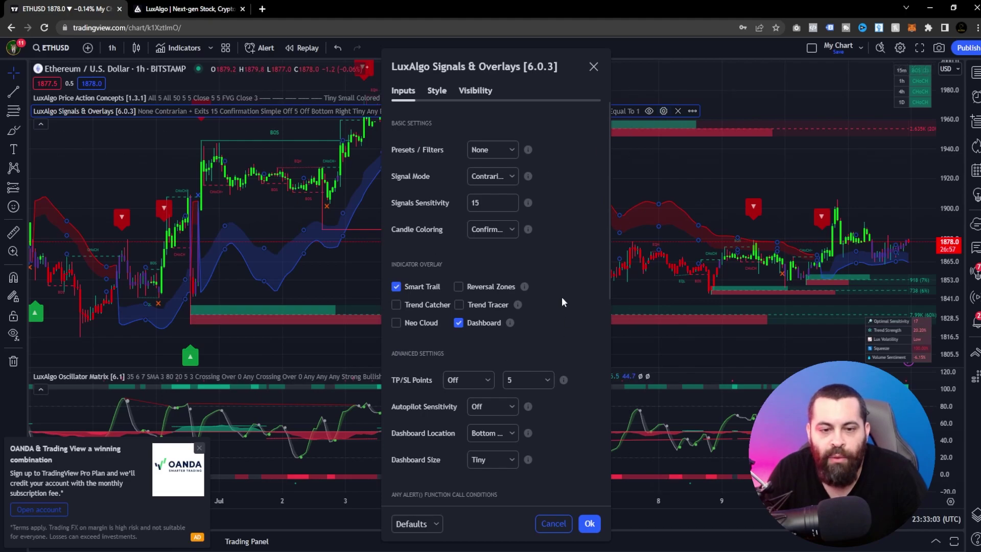
pyautogui.scroll(1, 661, 108)
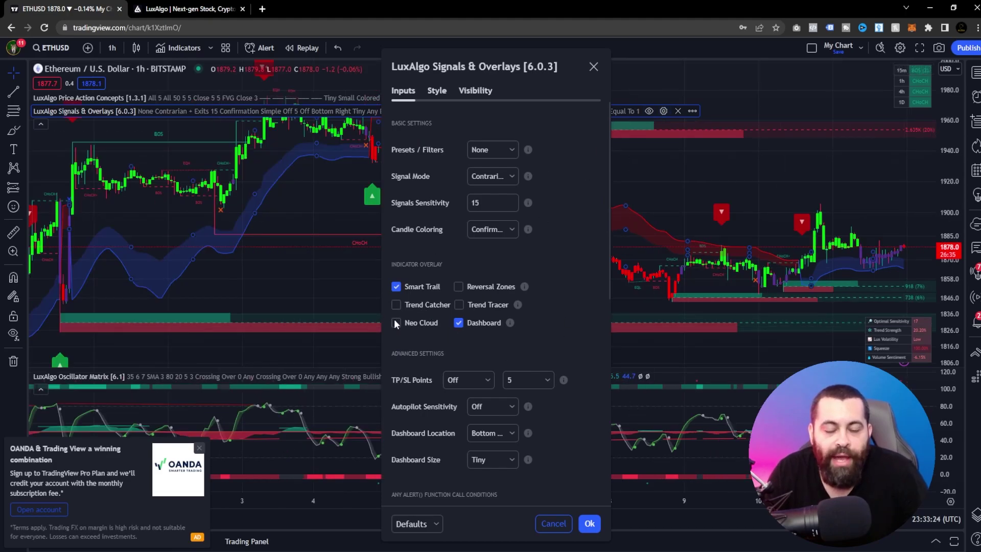
pyautogui.click(396, 305)
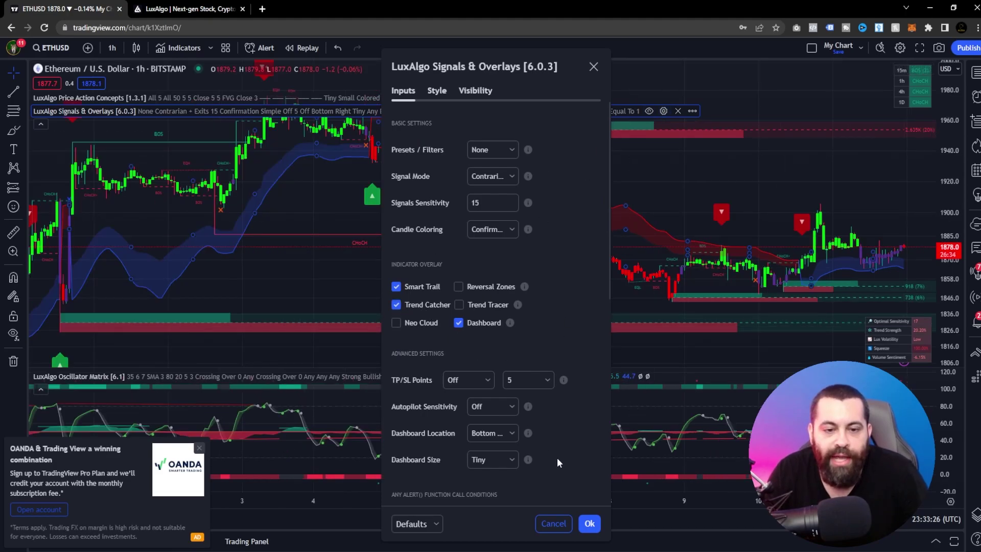
pyautogui.click(588, 524)
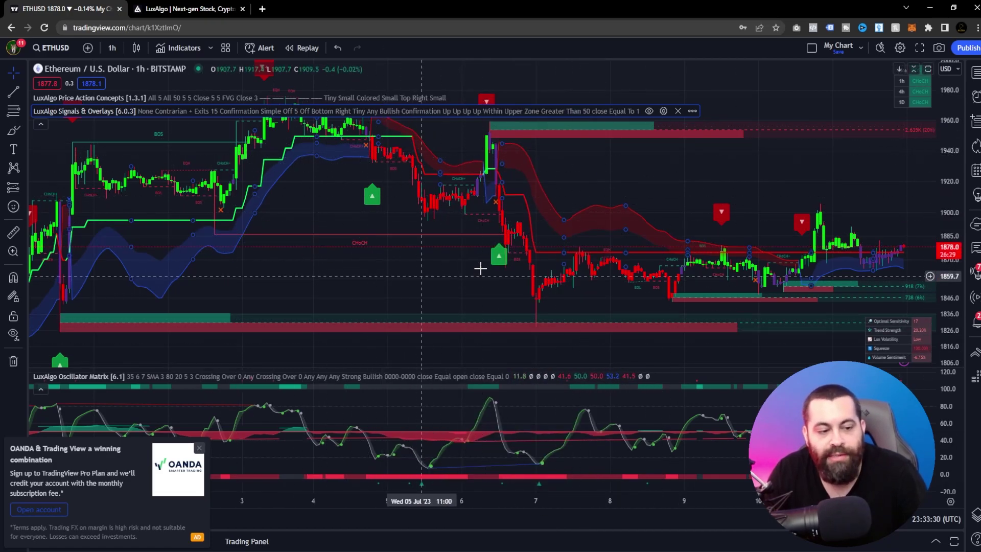
# Keep the Smart Trail overlay enabled and apply the overlay settings
pyautogui.doubleClick(477, 253)
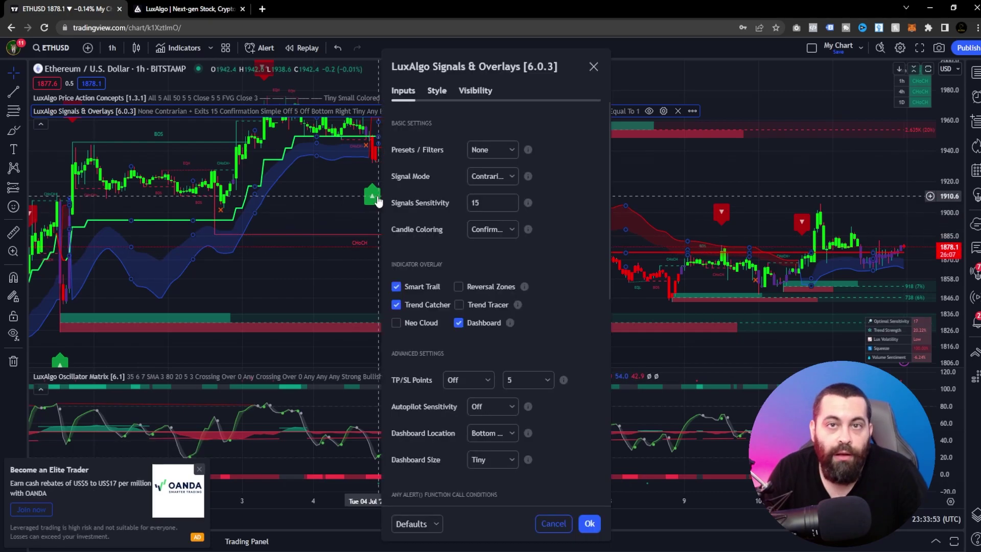
pyautogui.click(396, 287)
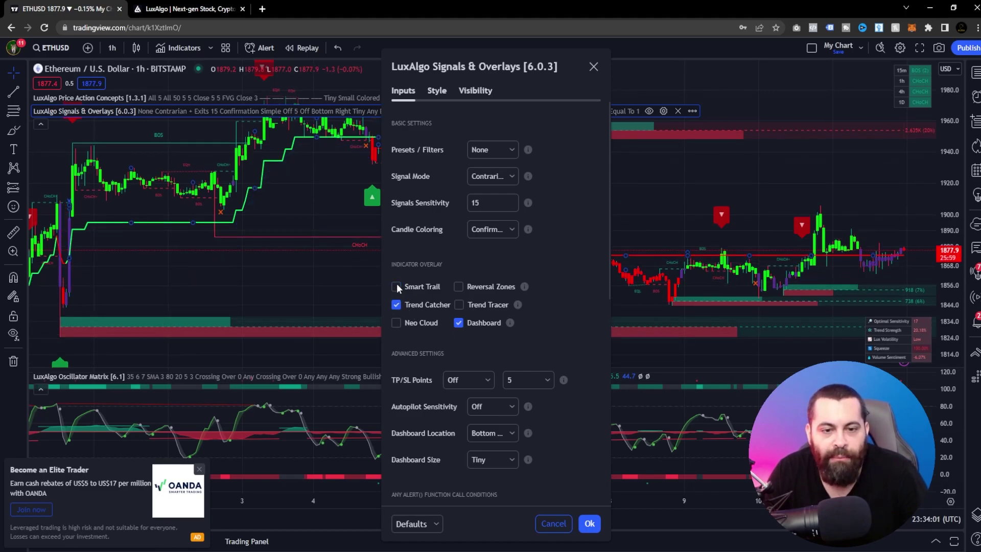
pyautogui.click(396, 287)
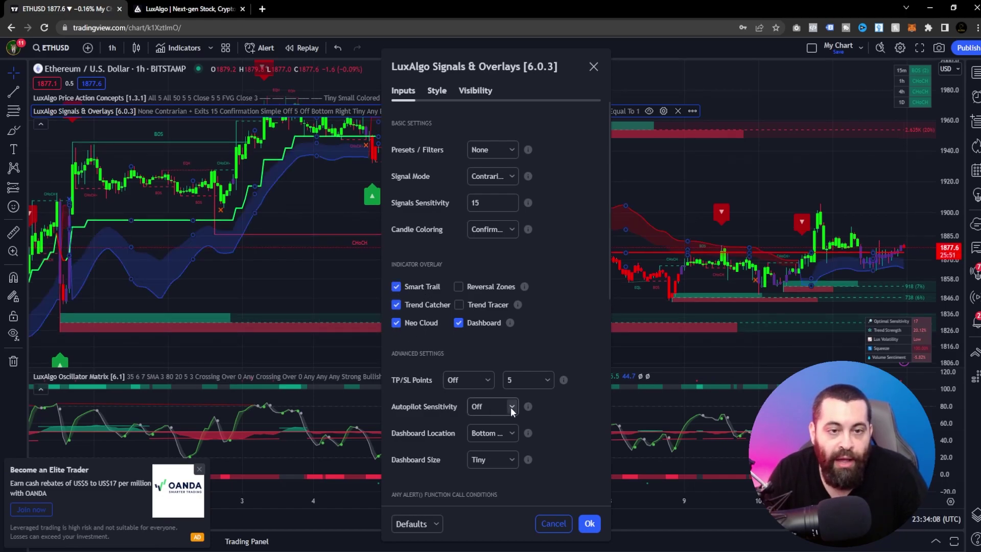
pyautogui.click(582, 520)
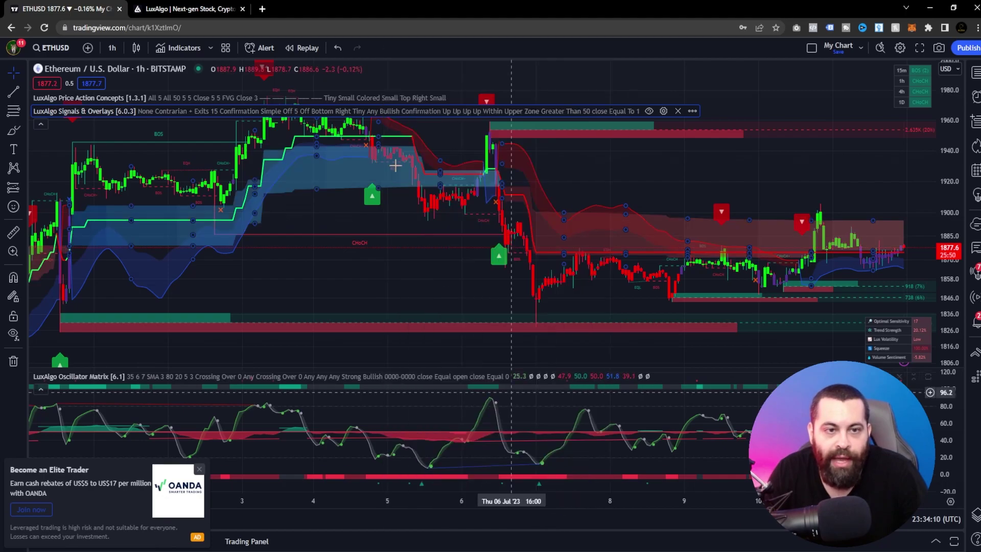
# Enable the Reversal Zones overlay and review the reversal bands on the chart
pyautogui.scroll(-3, 412, 246)
pyautogui.scroll(-5, 413, 247)
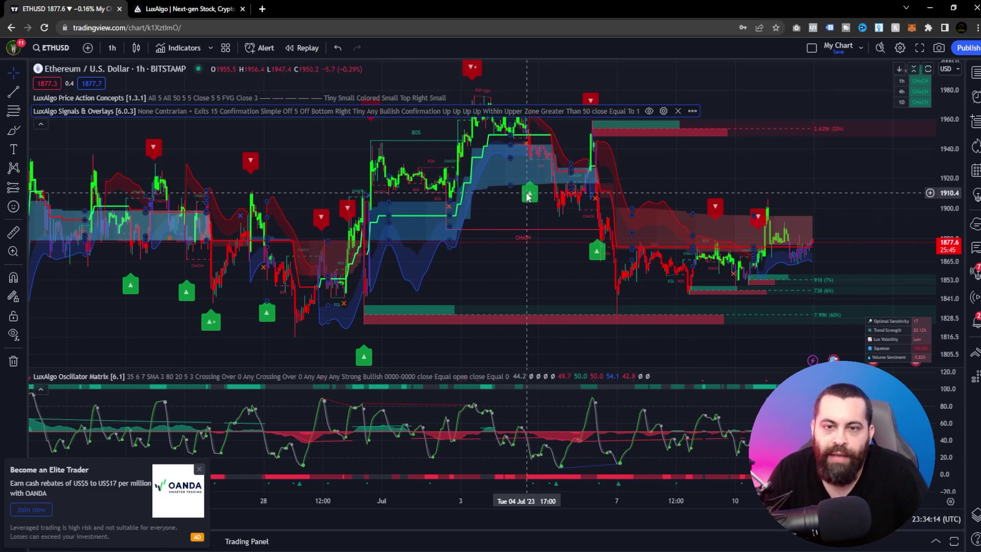
pyautogui.doubleClick(485, 111)
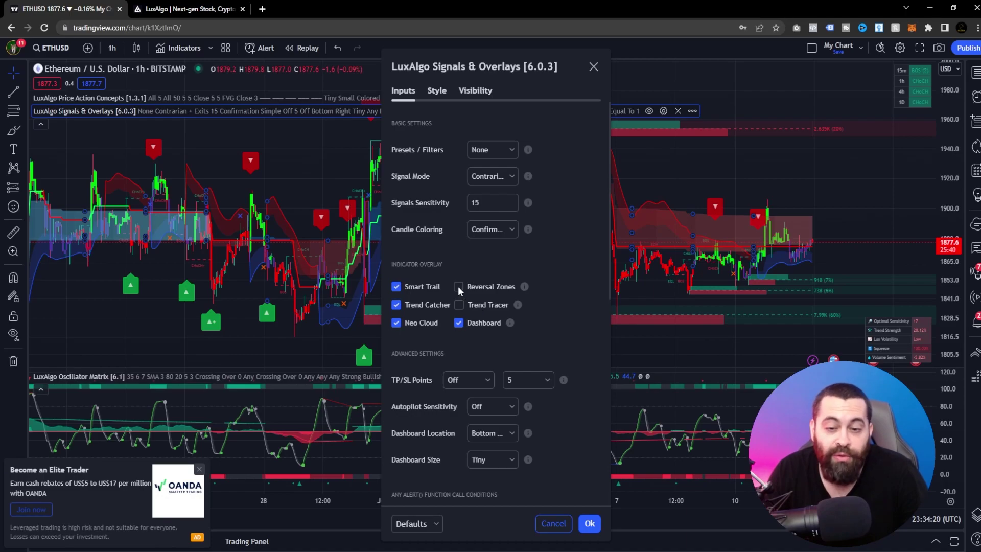
pyautogui.click(589, 523)
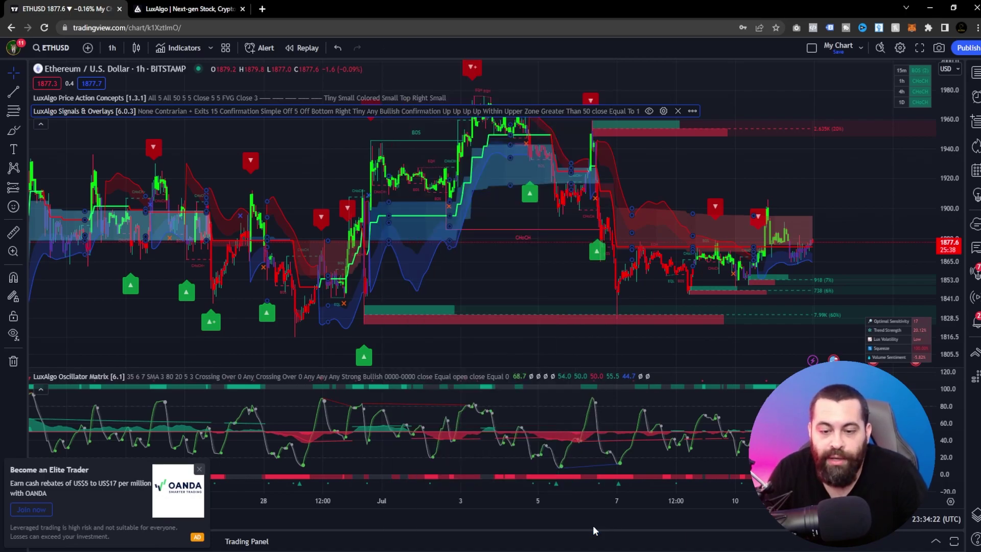
pyautogui.scroll(3, 597, 302)
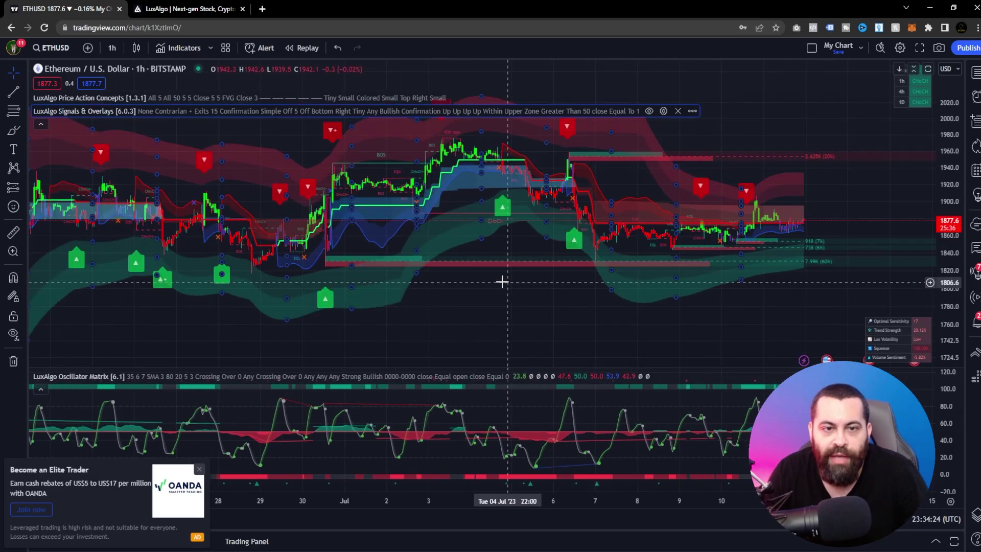
pyautogui.hscroll(-5, 571, 289)
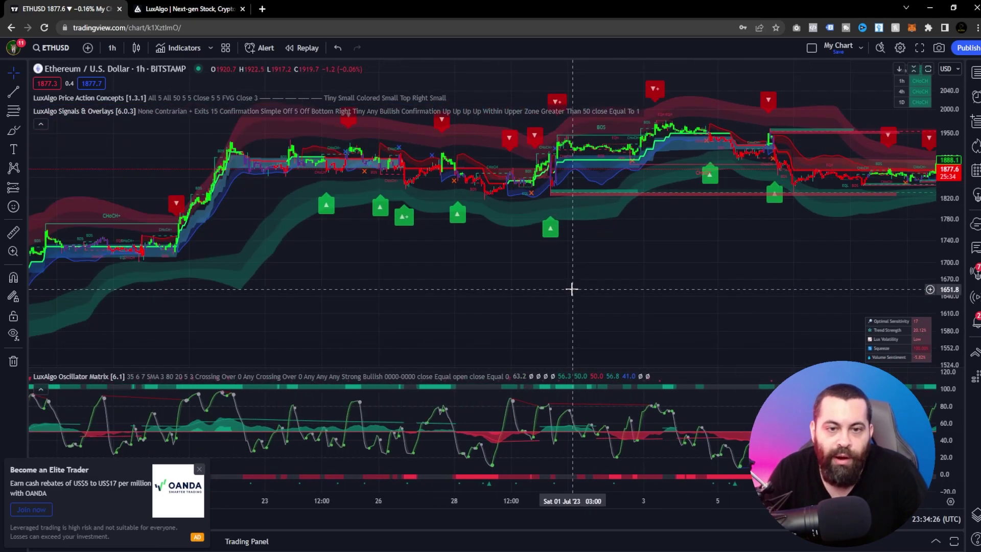
pyautogui.scroll(1, 571, 289)
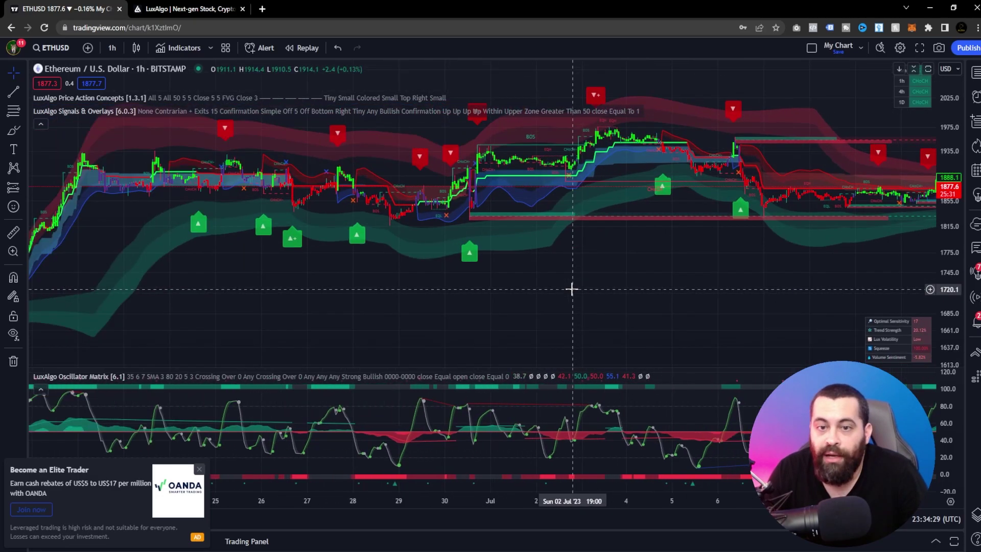
# Replace the Reversal Zones overlay with Trend Tracer and apply, then zoom to review
pyautogui.doubleClick(467, 252)
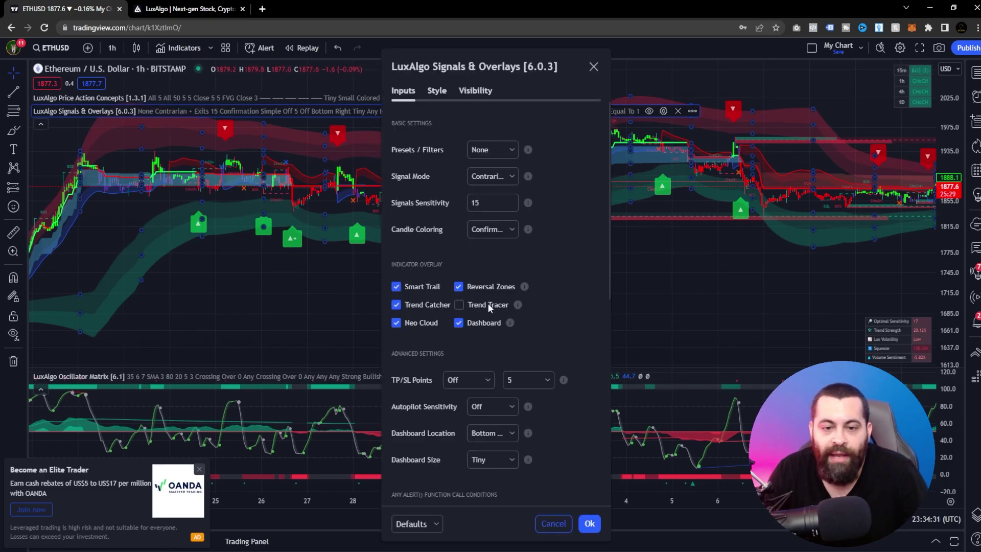
pyautogui.click(458, 287)
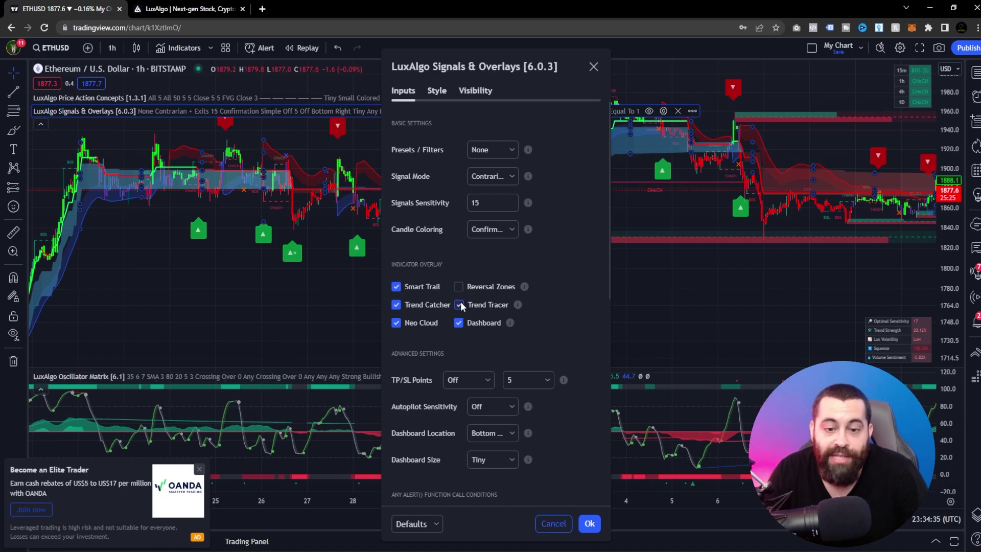
pyautogui.click(459, 305)
pyautogui.click(587, 524)
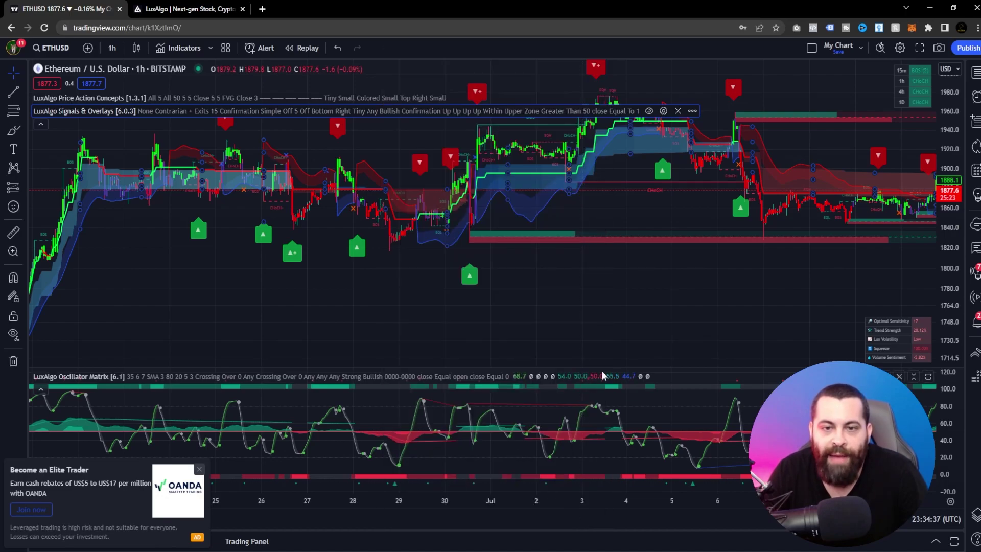
pyautogui.scroll(4, 492, 215)
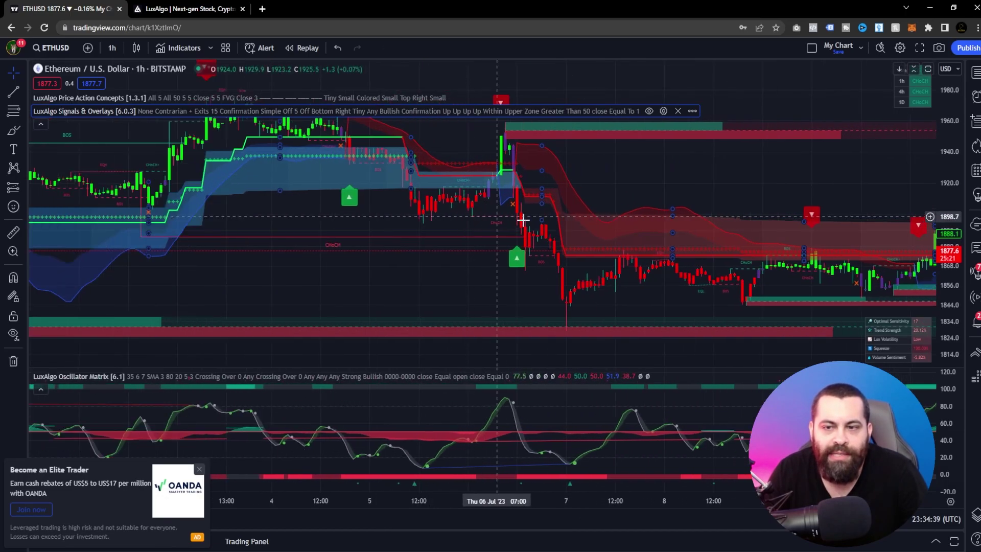
pyautogui.scroll(1, 569, 256)
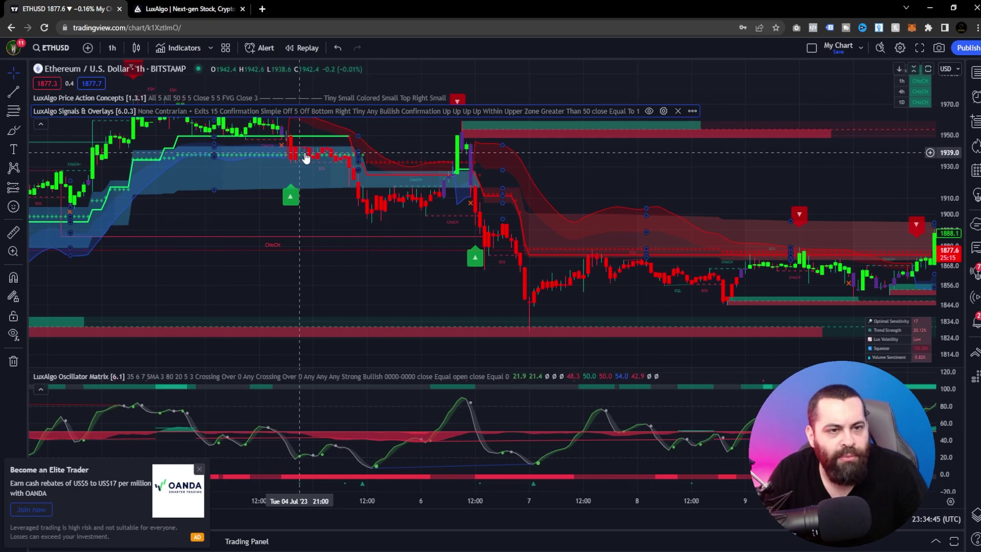
pyautogui.scroll(-4, 517, 247)
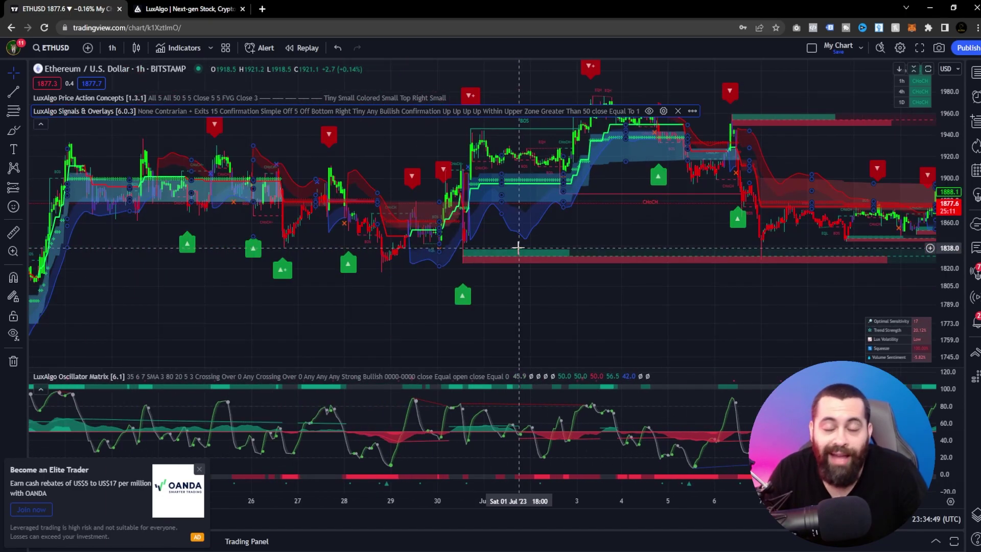
pyautogui.scroll(1, 517, 247)
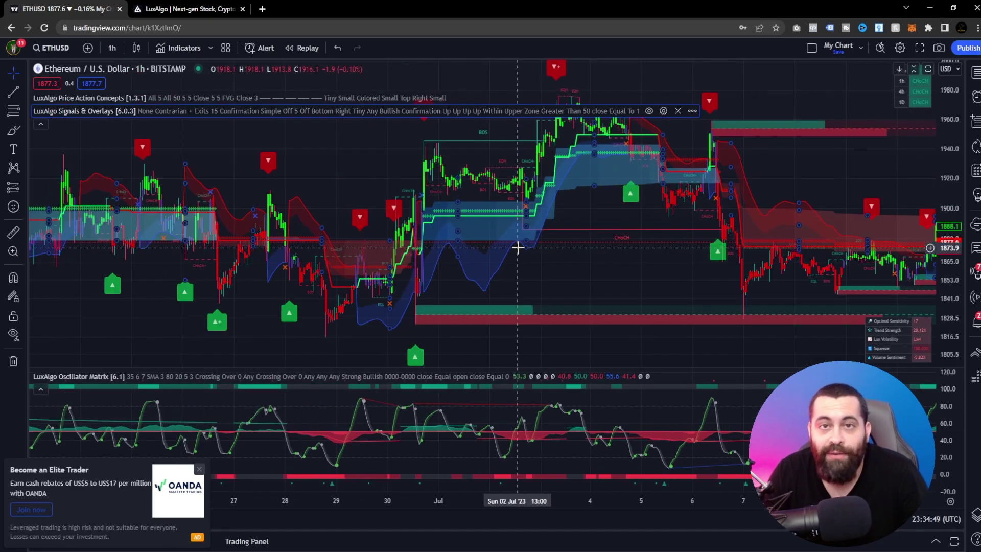
# Enable the LuxAlgo Dashboard table in Signals & Overlays and apply it to the chart
pyautogui.doubleClick(392, 217)
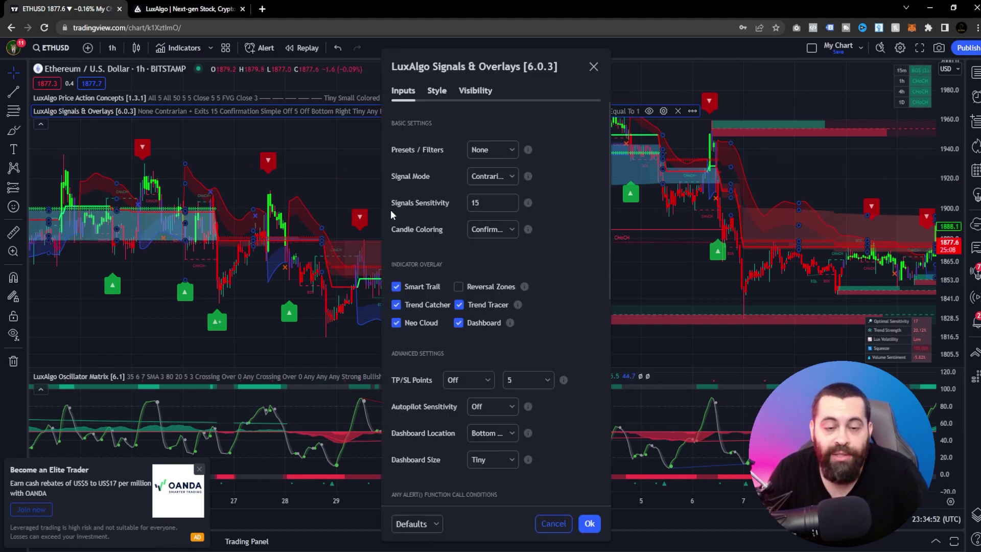
pyautogui.click(457, 323)
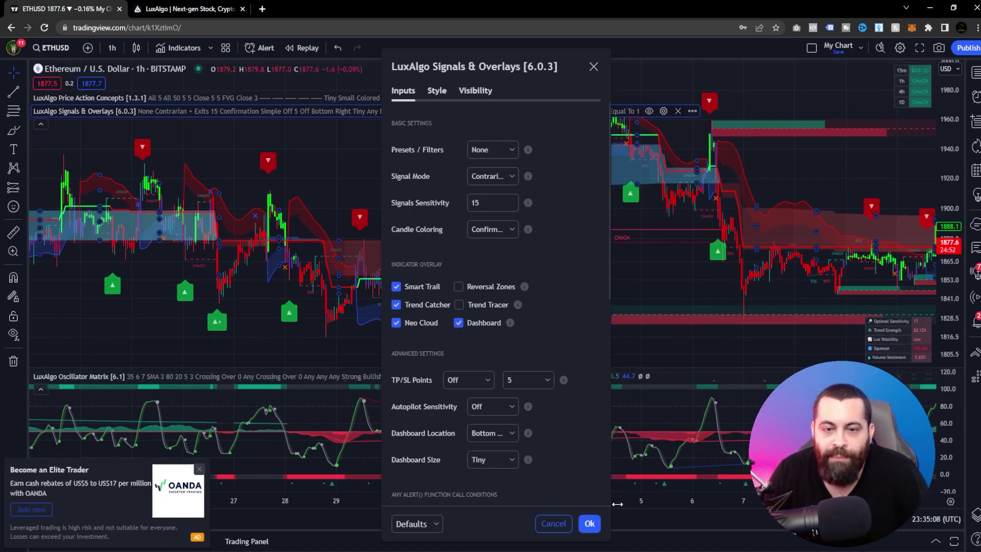
pyautogui.click(589, 523)
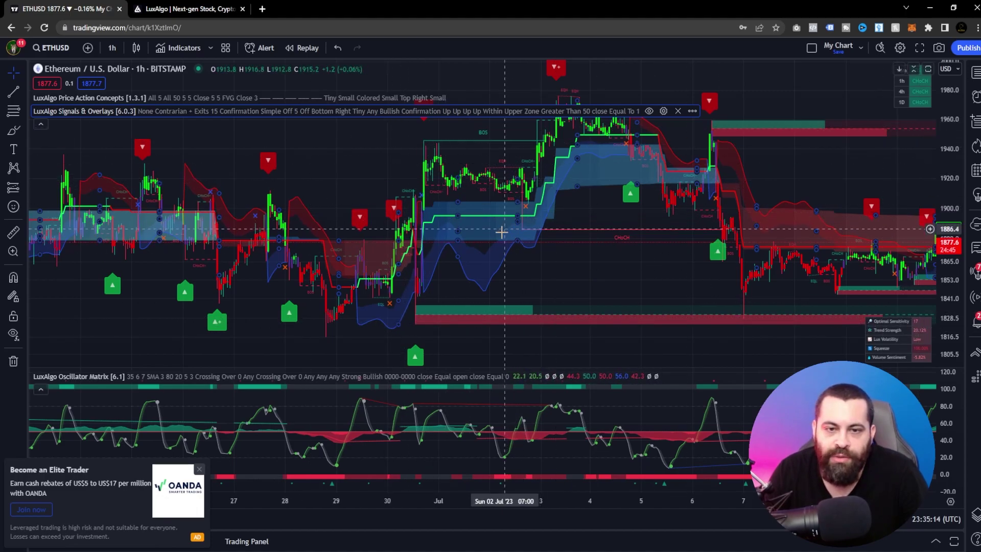
pyautogui.scroll(2, 501, 233)
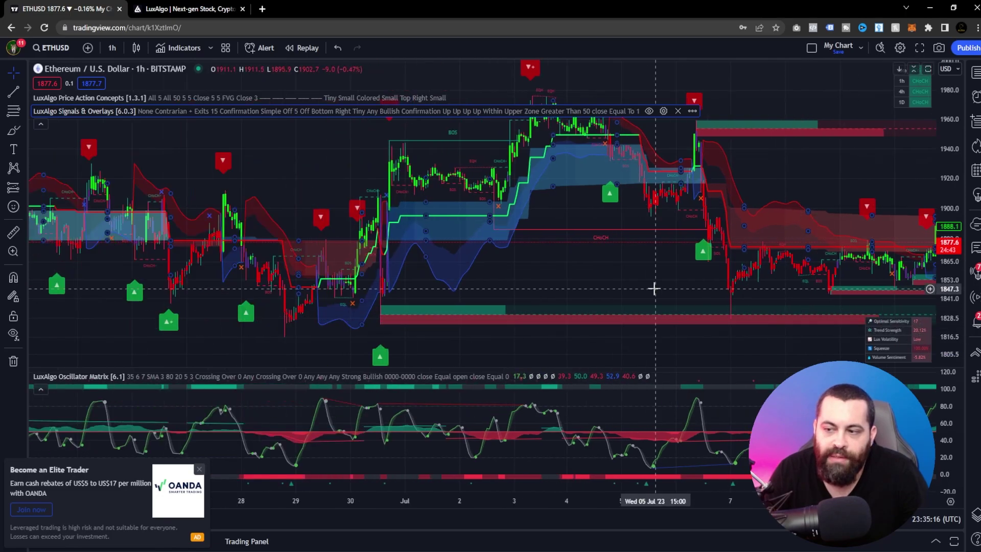
# Change the LuxAlgo Signals Sensitivity from 15 to 17 and apply it
pyautogui.doubleClick(611, 200)
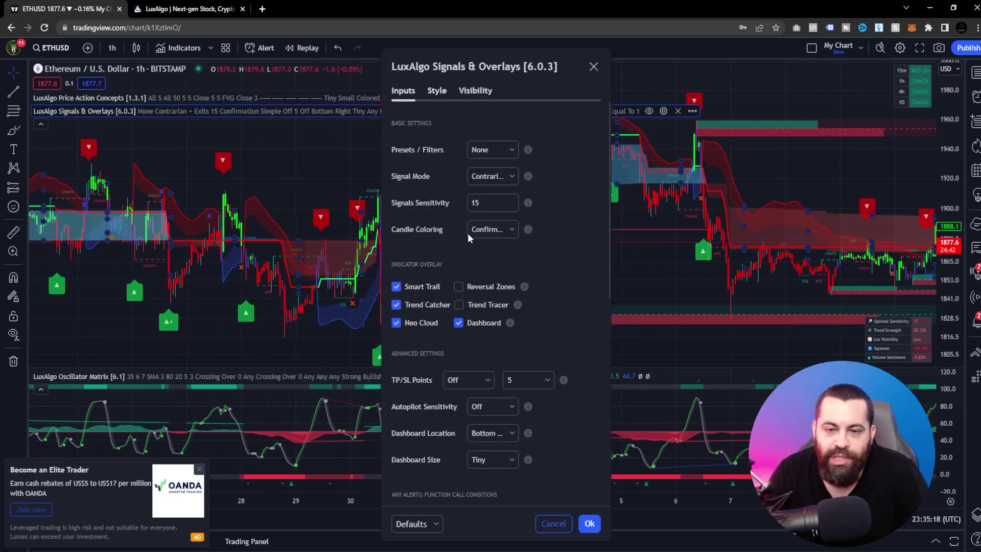
pyautogui.click(476, 202)
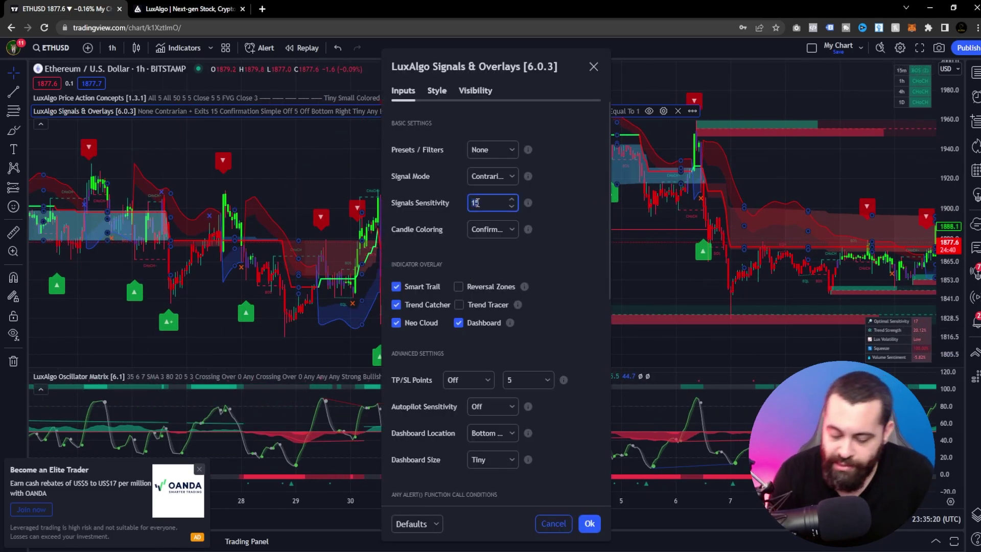
pyautogui.press('Down')
pyautogui.press('BackSpace')
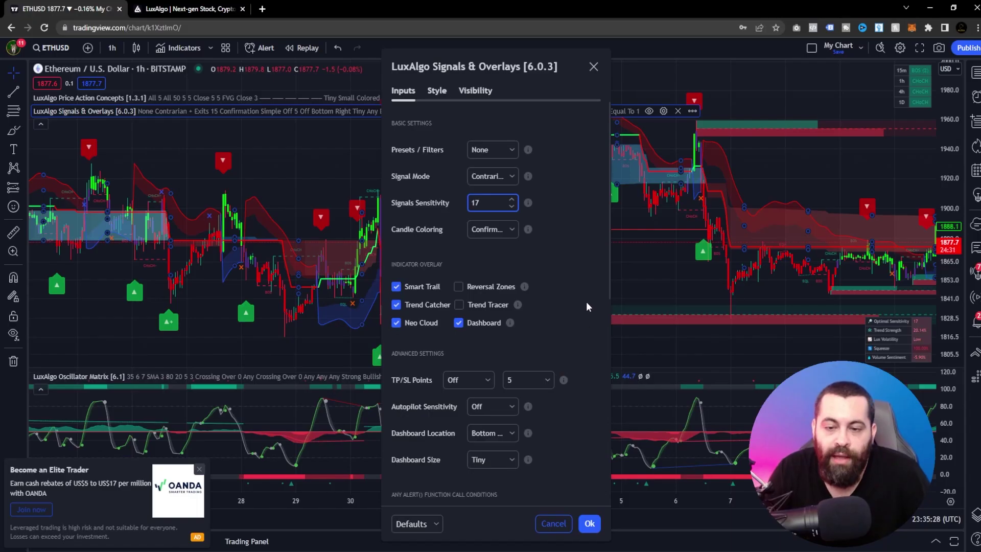
pyautogui.scroll(-3, 658, 204)
pyautogui.click(590, 523)
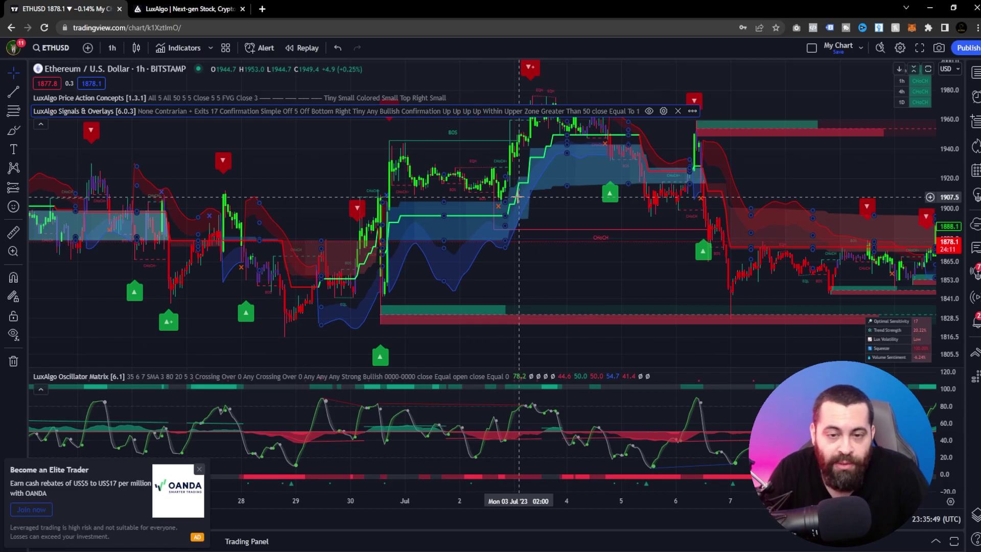
pyautogui.scroll(-1, 398, 220)
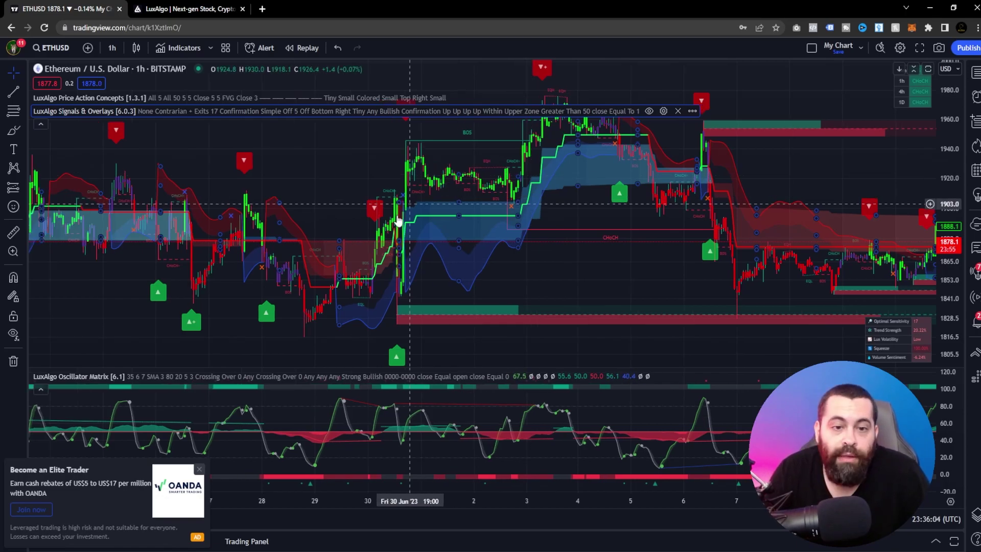
# Pick Trend Strength [Filter] in Presets / Filters, then change it to Trend Tracer [Filter]
pyautogui.doubleClick(375, 209)
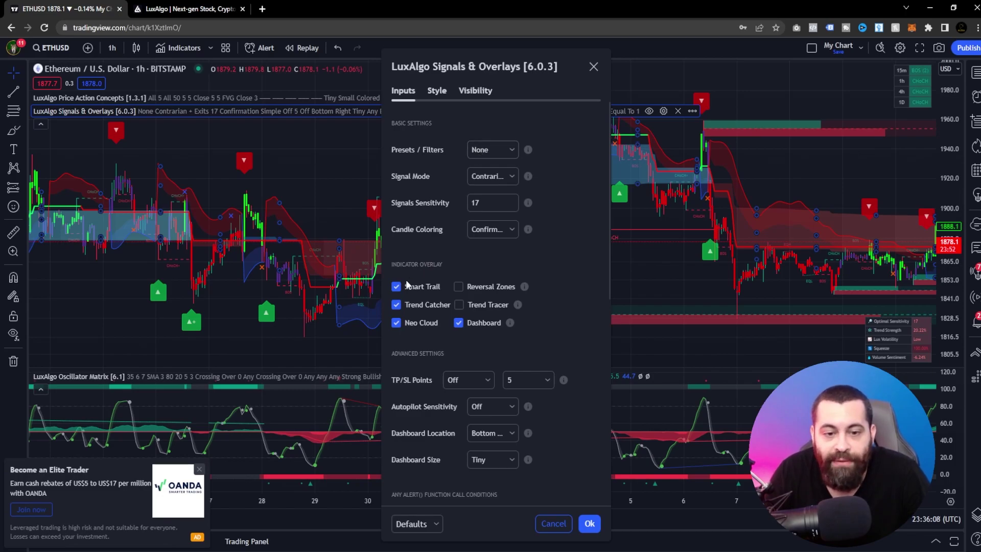
pyautogui.click(505, 153)
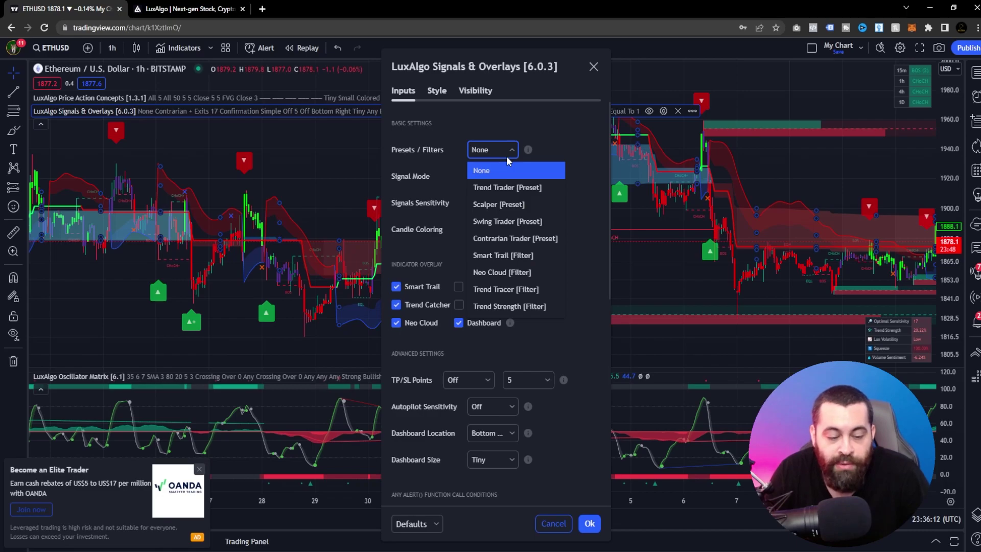
pyautogui.click(500, 307)
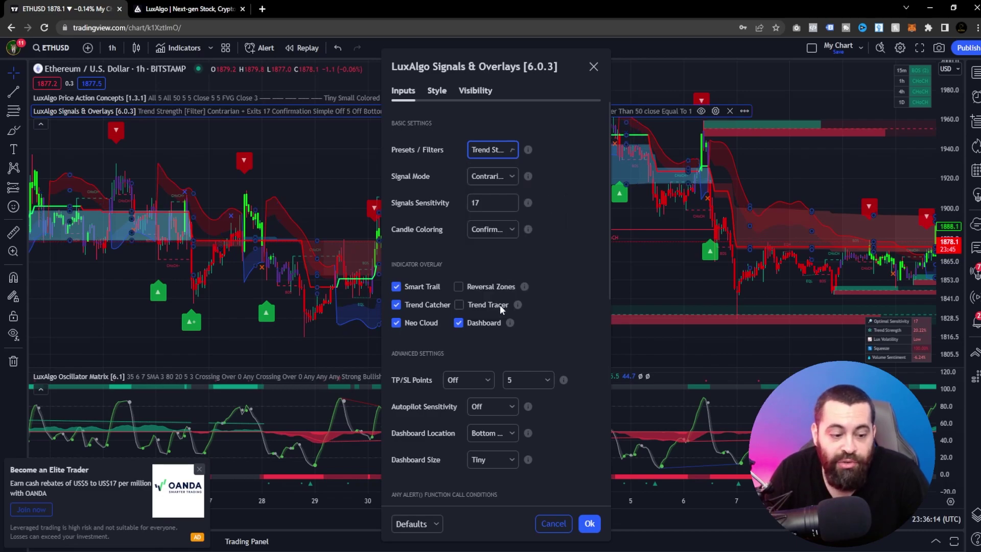
pyautogui.press('Escape')
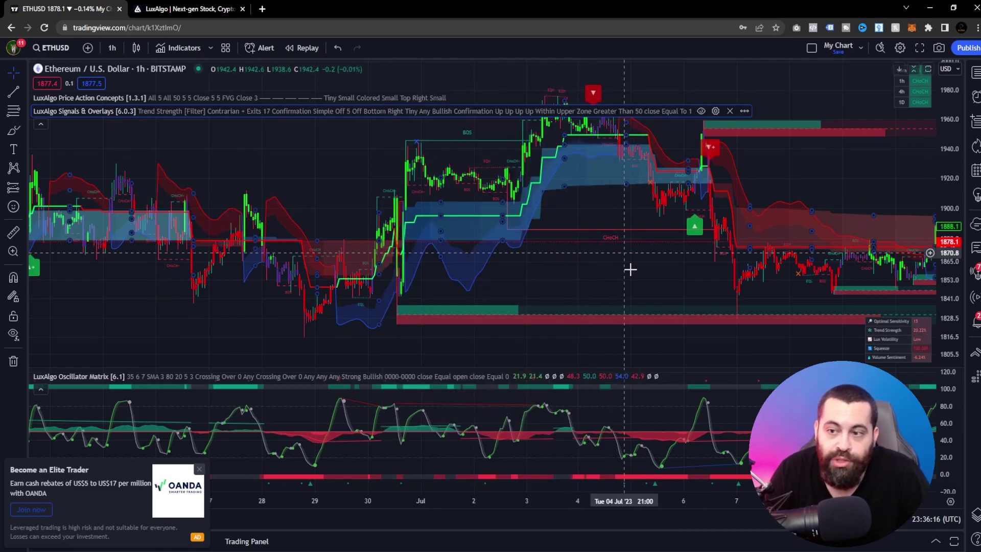
pyautogui.scroll(-3, 628, 268)
pyautogui.scroll(1, 622, 262)
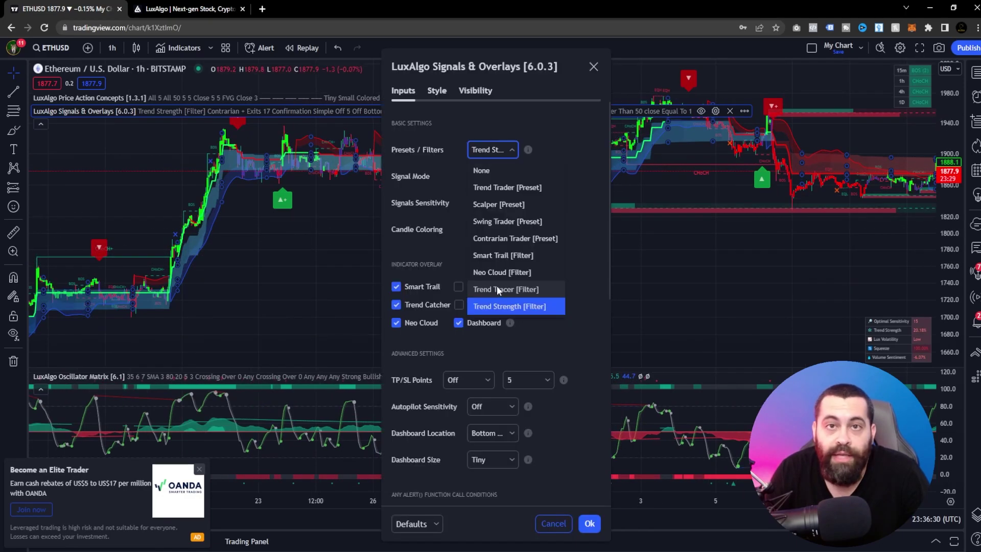
pyautogui.click(496, 286)
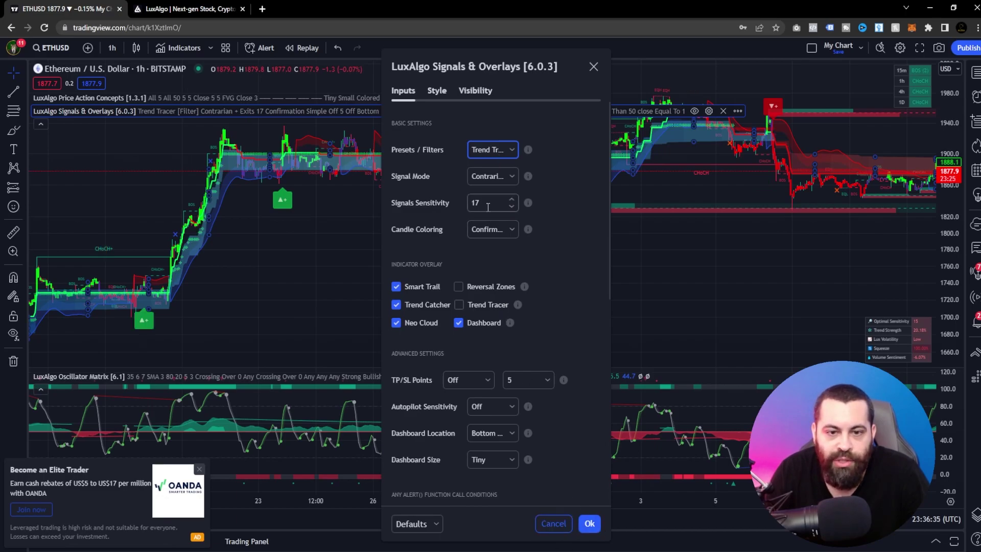
# Tick Trend Tracer, set Presets / Filters to Trend Strength [Filter], and apply
pyautogui.click(459, 305)
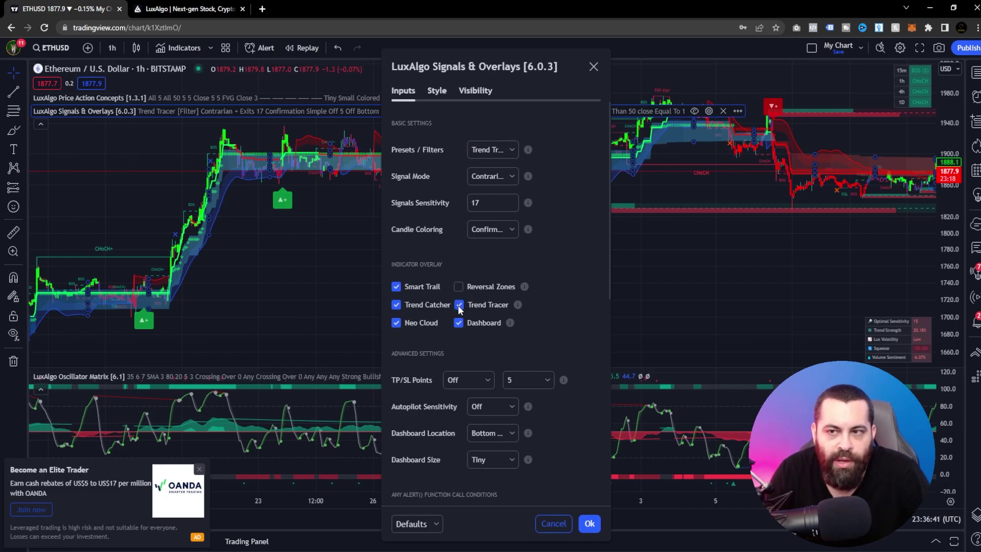
pyautogui.click(492, 153)
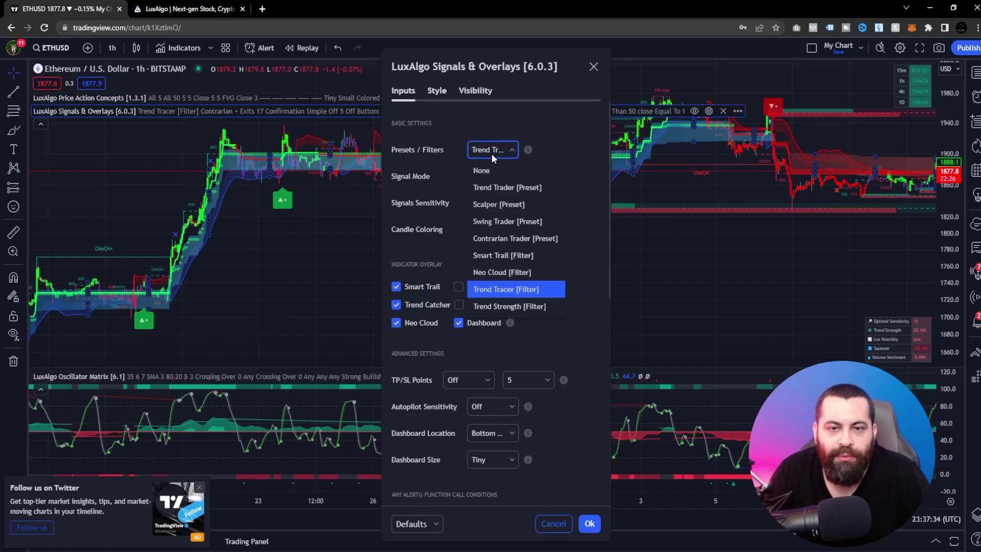
pyautogui.click(498, 306)
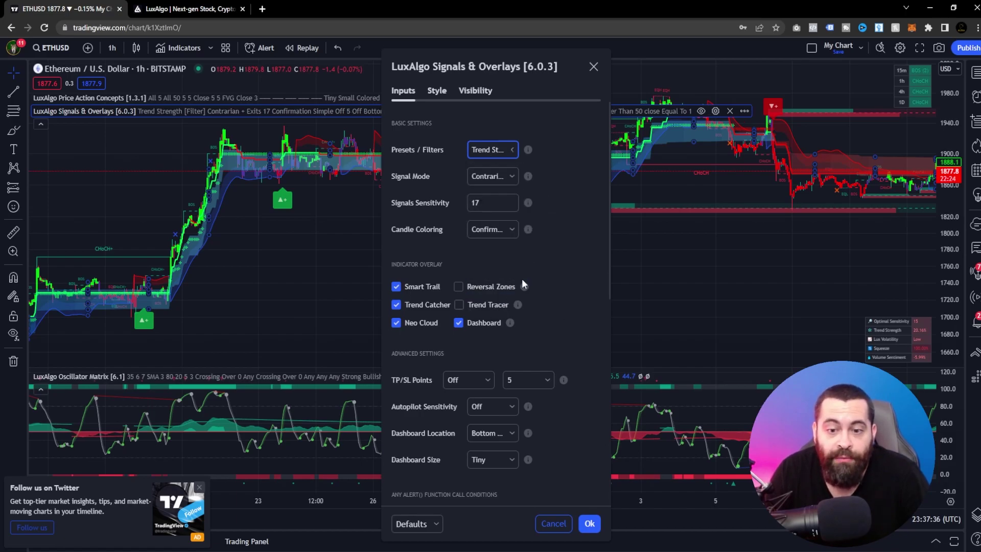
pyautogui.click(591, 524)
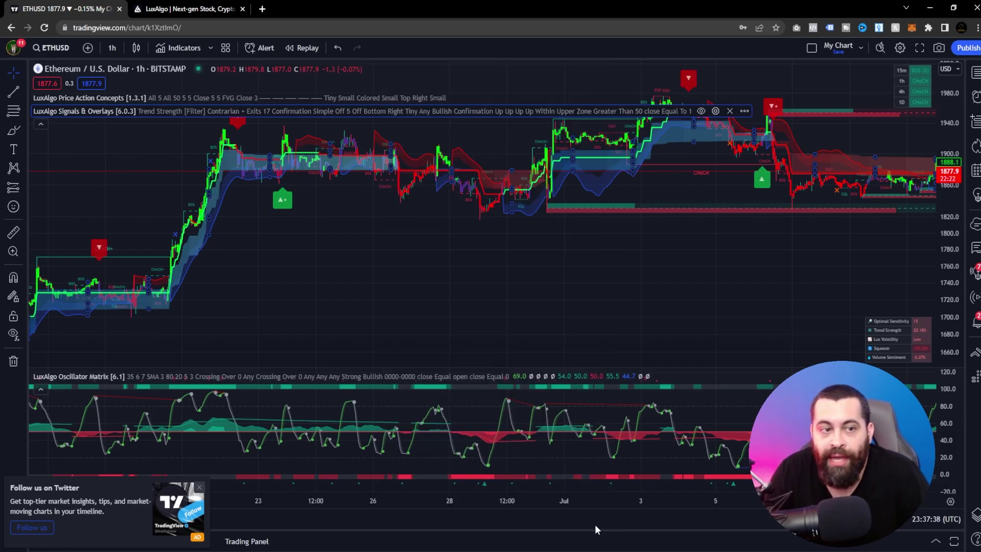
pyautogui.scroll(-2, 611, 375)
pyautogui.scroll(3, 611, 375)
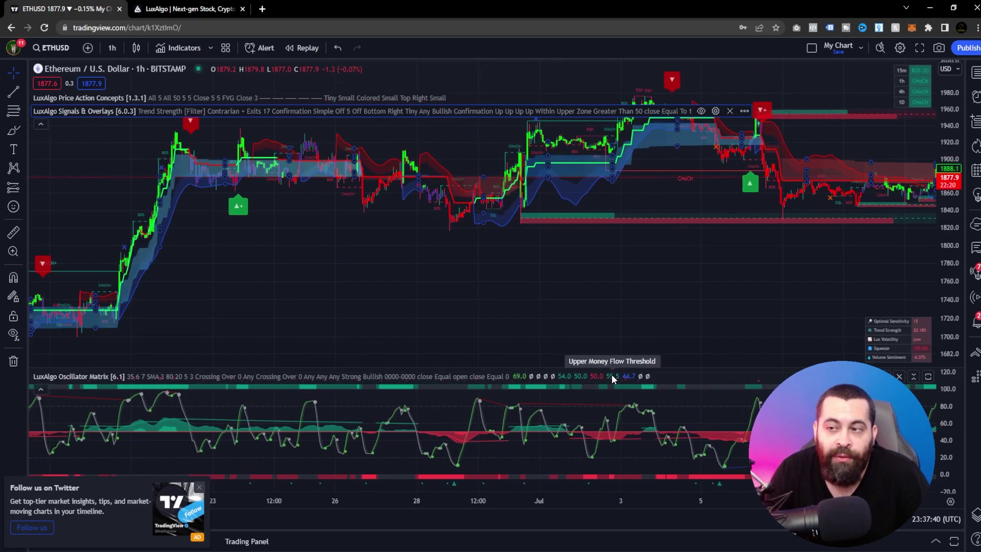
pyautogui.scroll(-1, 612, 375)
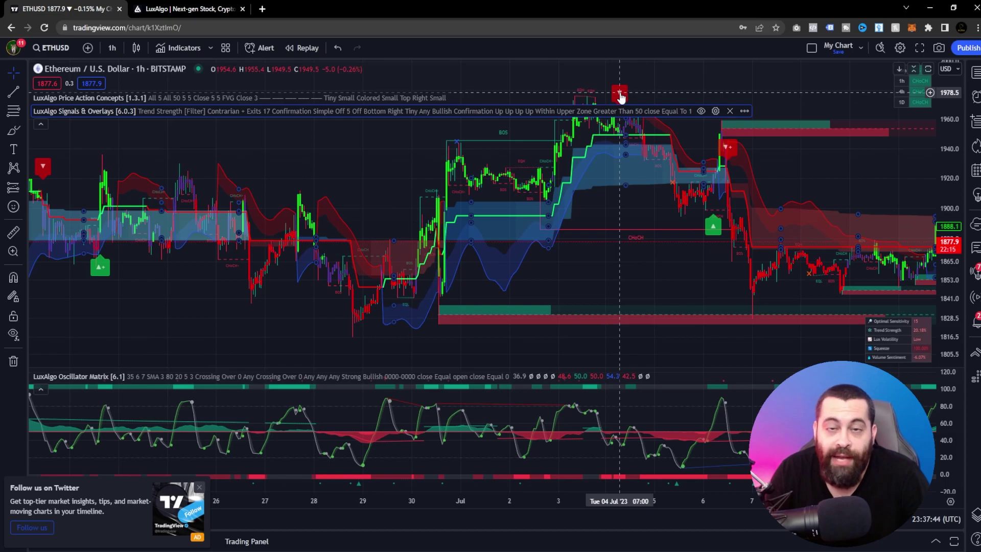
# Set the LuxAlgo Signals & Overlays signal mode to Confirmation + Exits, turn off the Neo Cloud overlay, and apply
pyautogui.doubleClick(620, 95)
pyautogui.click(511, 175)
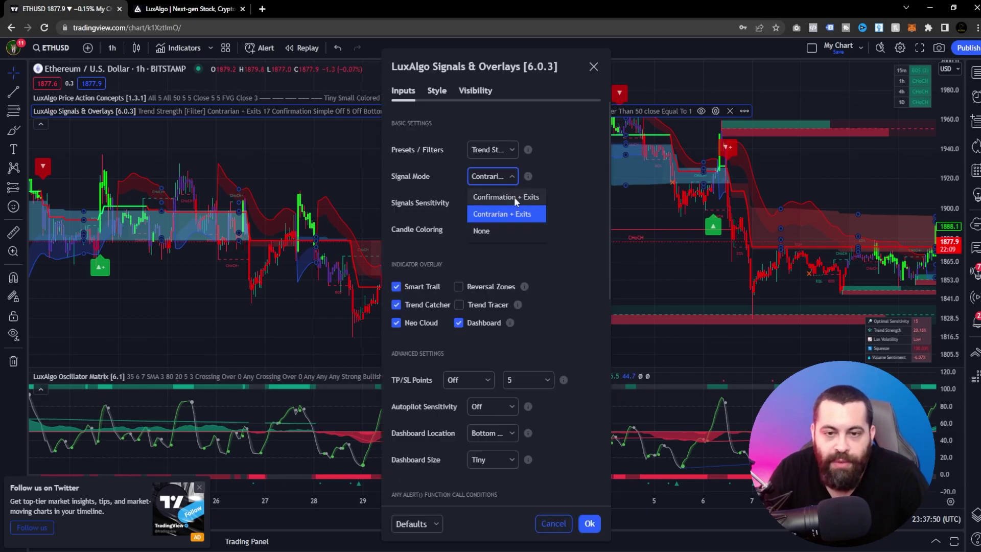
pyautogui.click(516, 198)
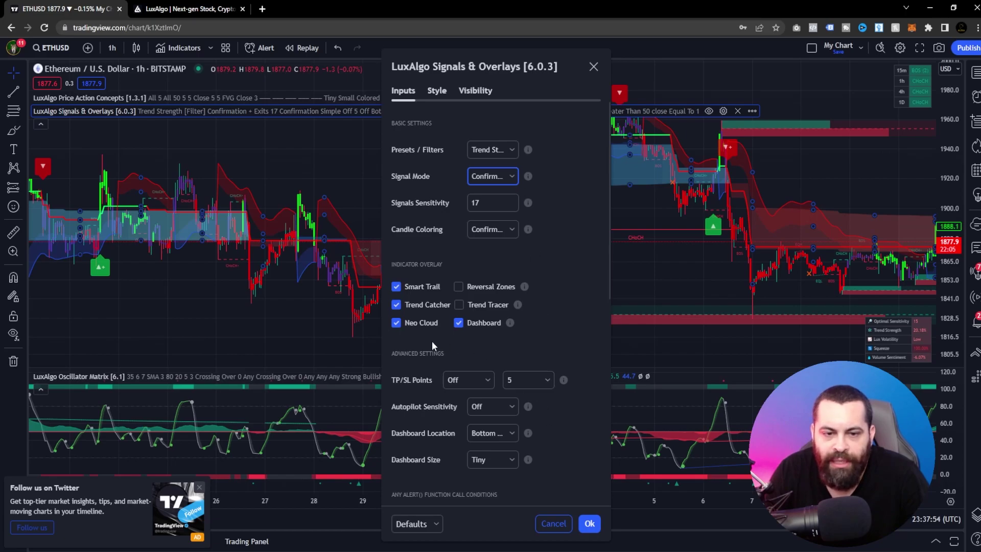
pyautogui.click(396, 323)
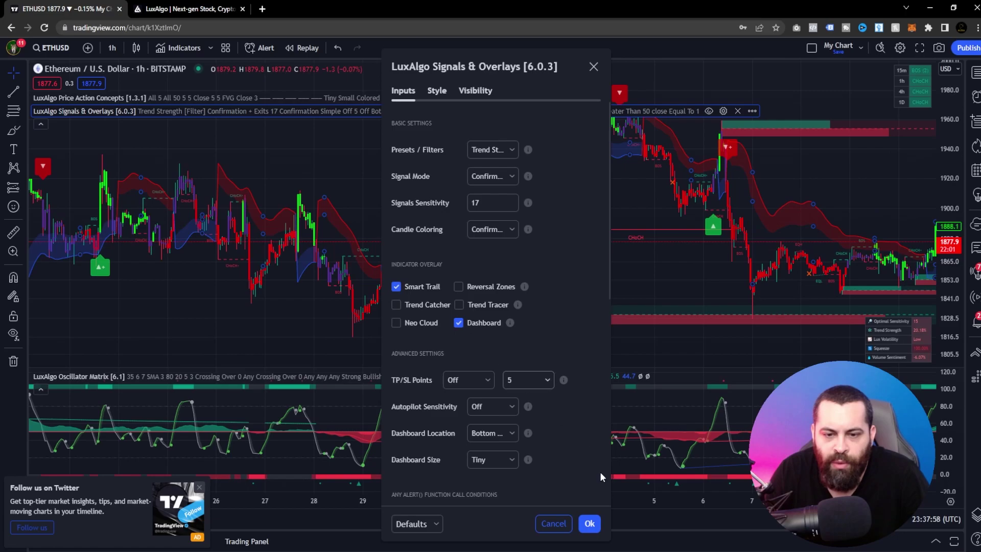
pyautogui.click(588, 525)
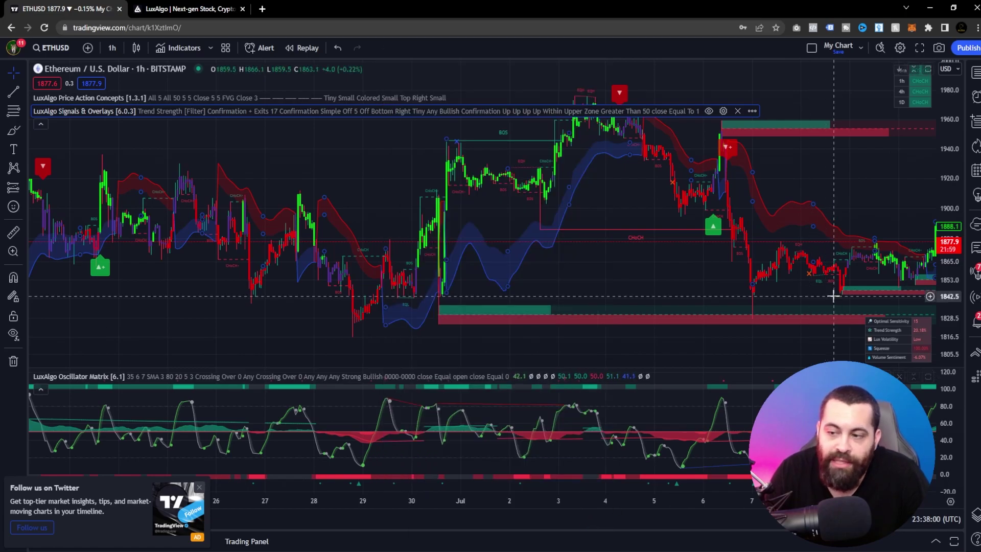